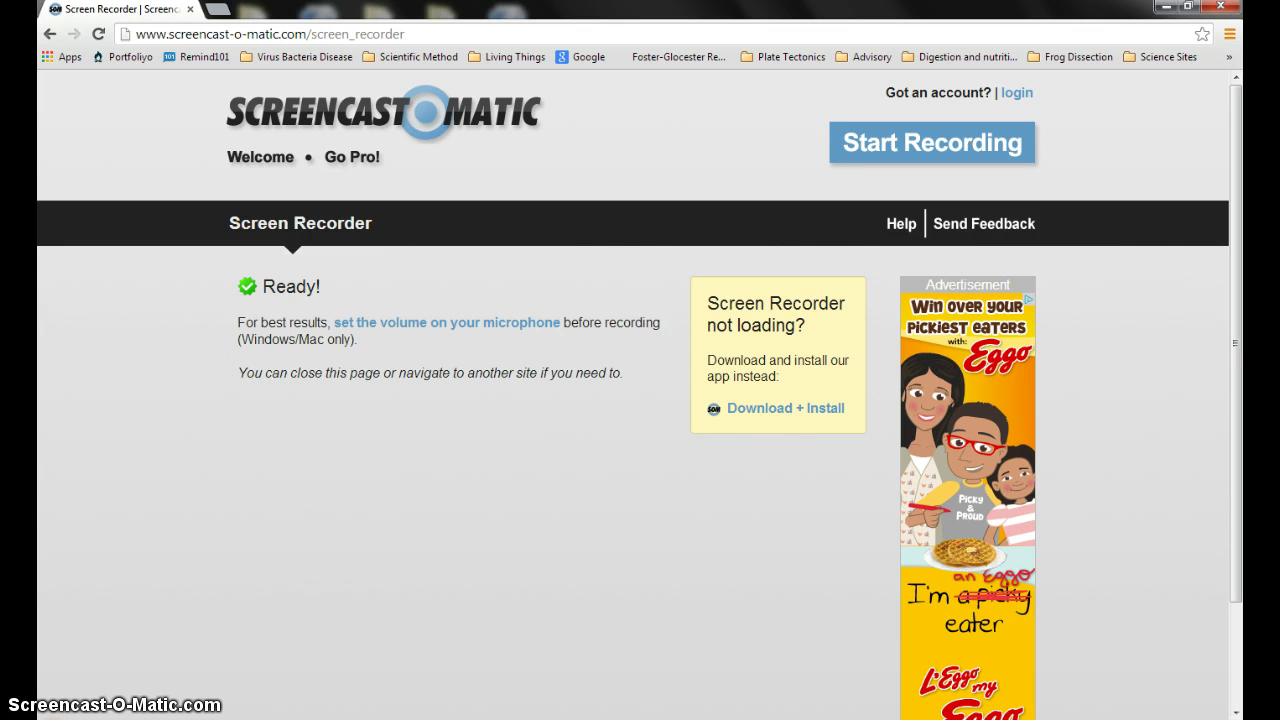
Step: Open a blank Microsoft Word 2010 document and enter the correctly spelled title "Dichotomous Key to Identify Fruit" on its own line
{"action": "key", "text": "super"}
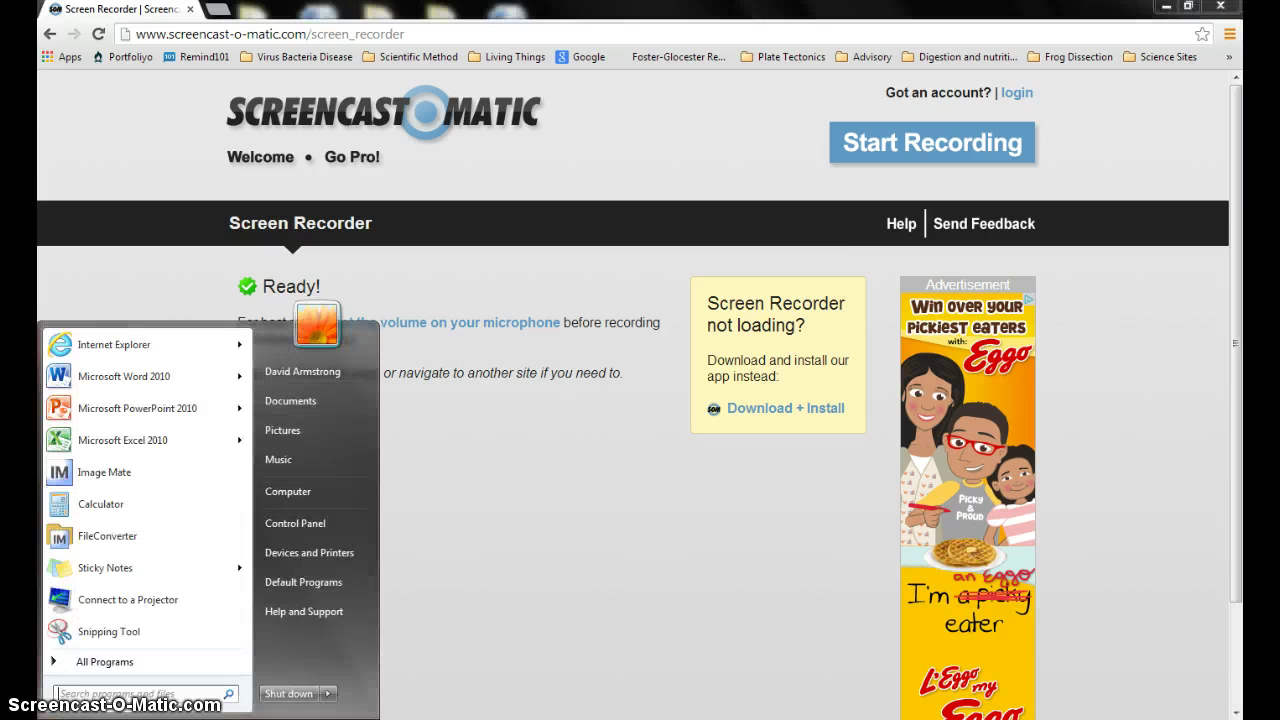
{"action": "left_click", "coordinate": [130, 376]}
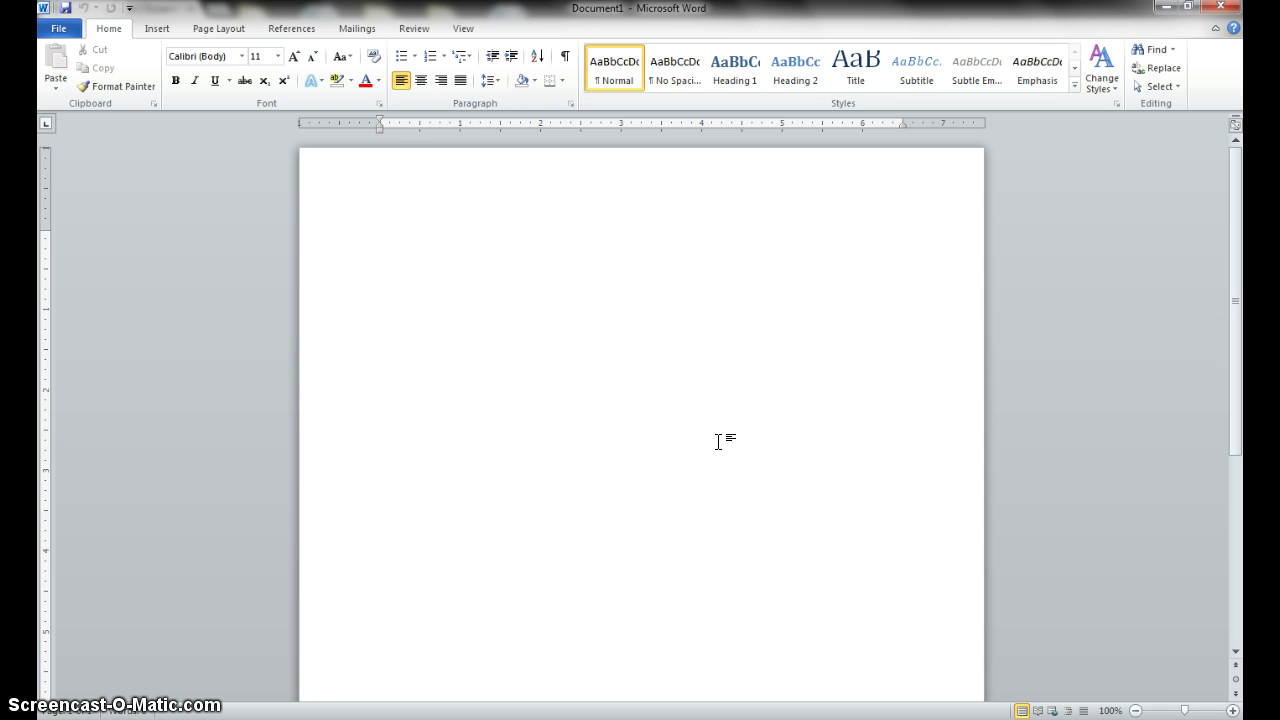
{"action": "type", "text": "Dichotomous Key to Idenify"}
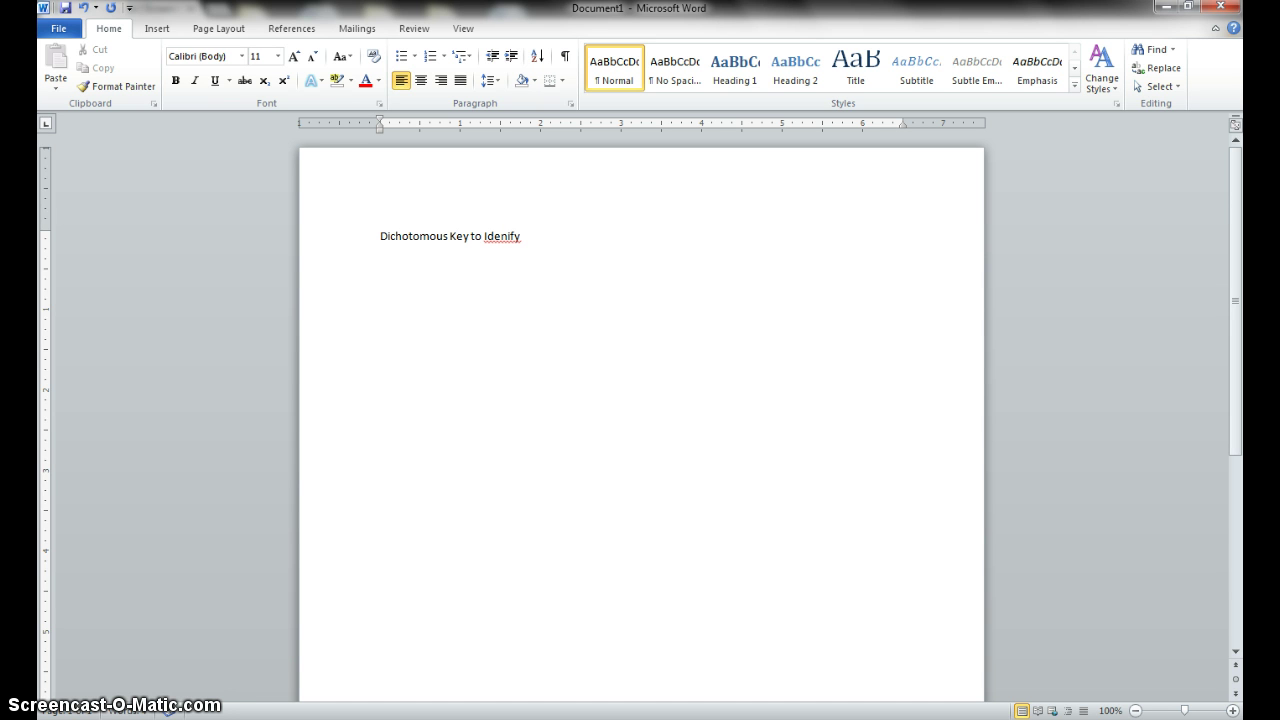
{"action": "type", "text": " Fruit"}
{"action": "right_click", "coordinate": [507, 237]}
{"action": "left_click", "coordinate": [552, 255]}
{"action": "left_click", "coordinate": [566, 241]}
{"action": "key", "text": "Return"}
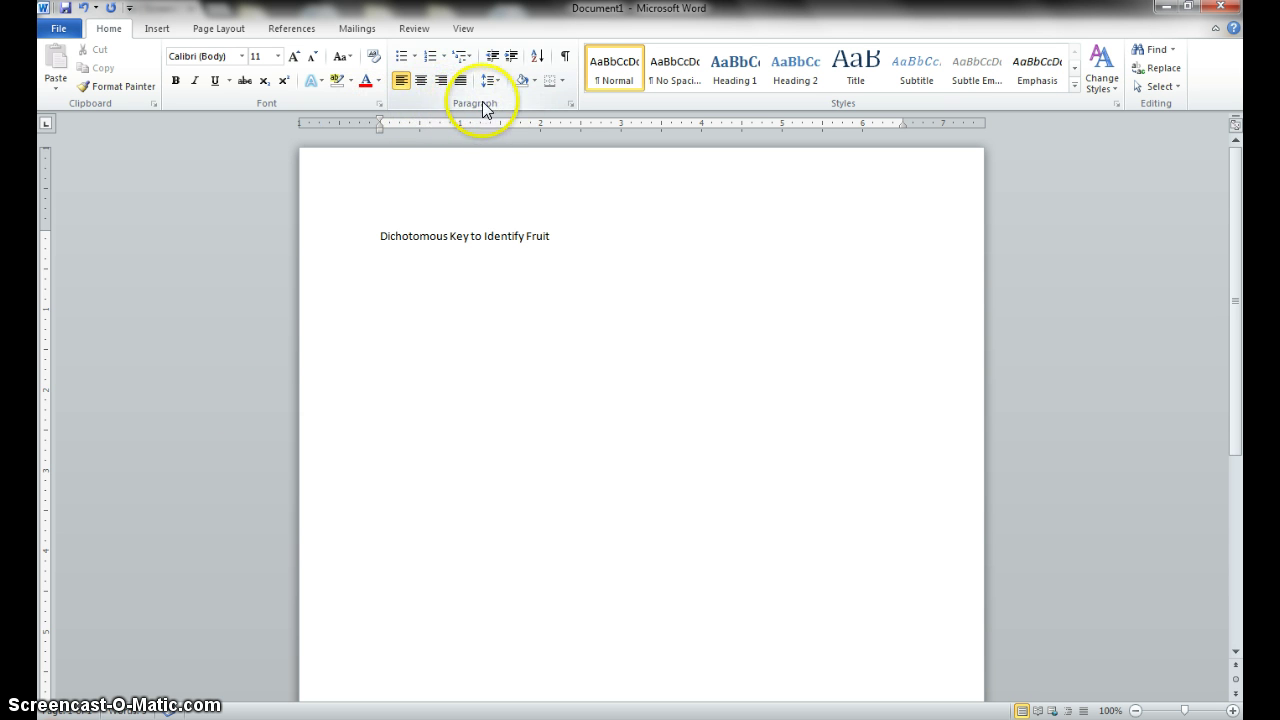
Step: Add a tab stop at 6" for the empty paragraph below the title
{"action": "left_click", "coordinate": [570, 103]}
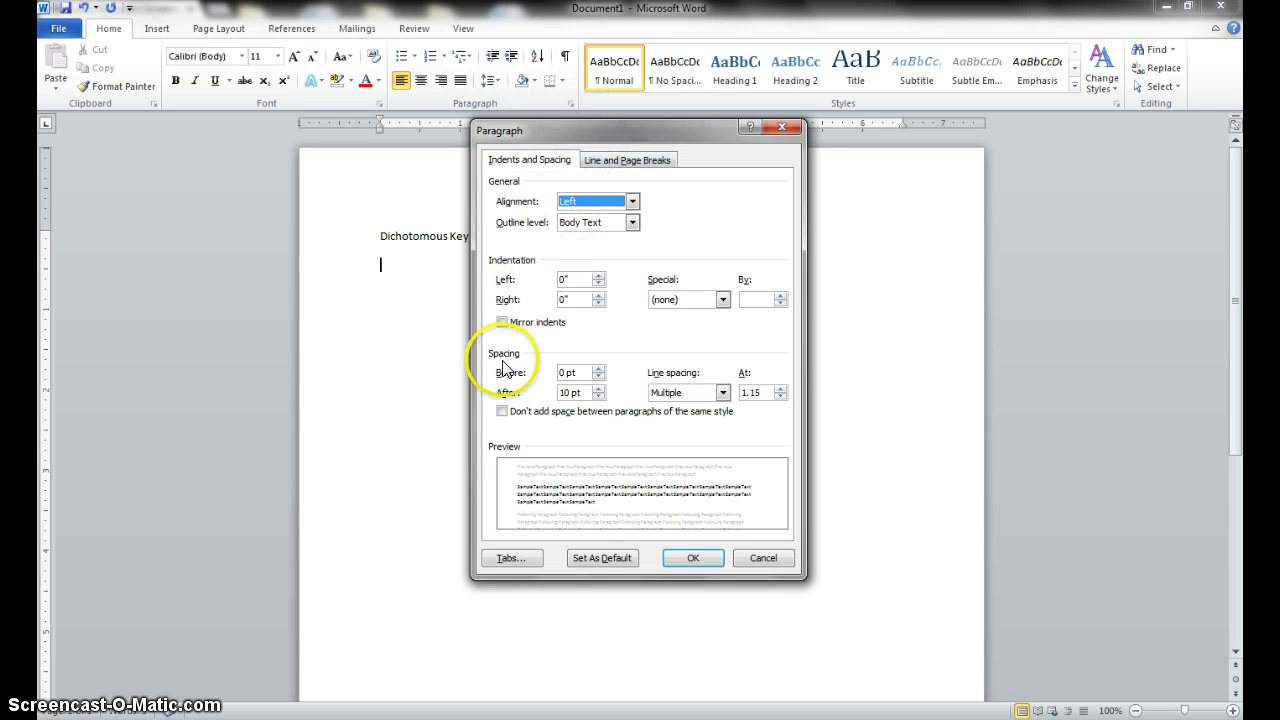
{"action": "left_click", "coordinate": [504, 562]}
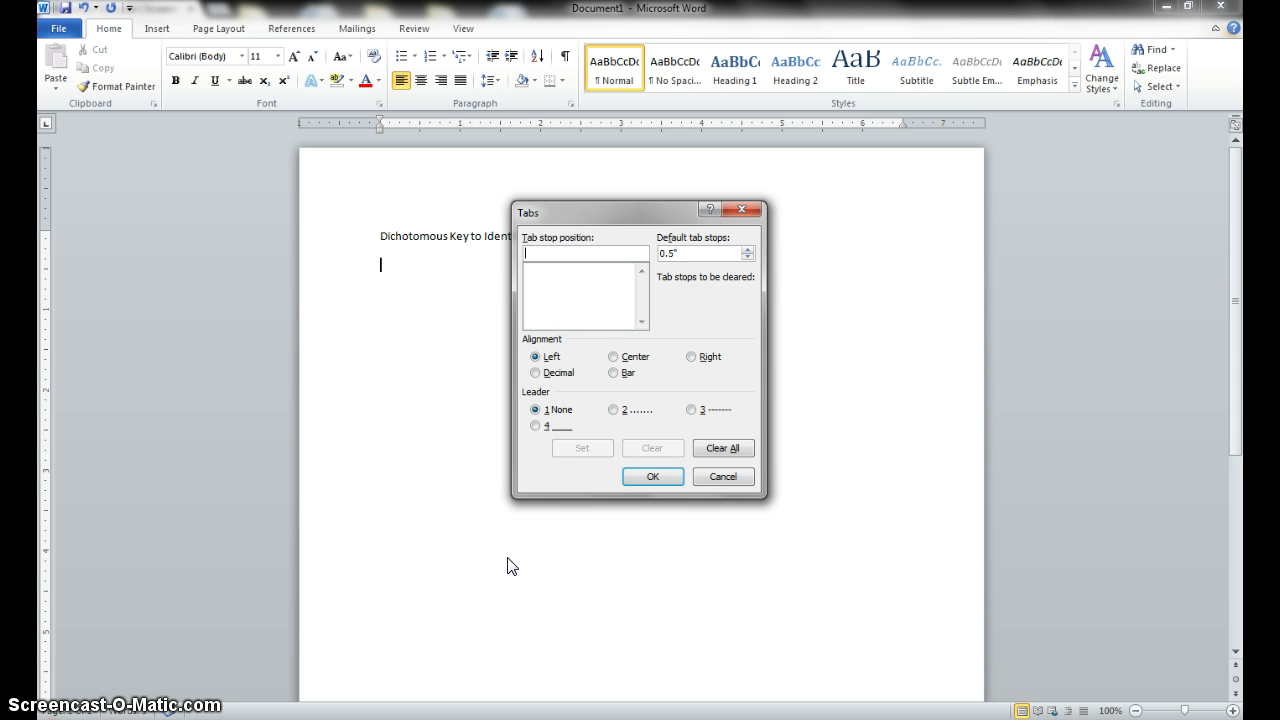
{"action": "left_click", "coordinate": [552, 252]}
{"action": "type", "text": "6"}
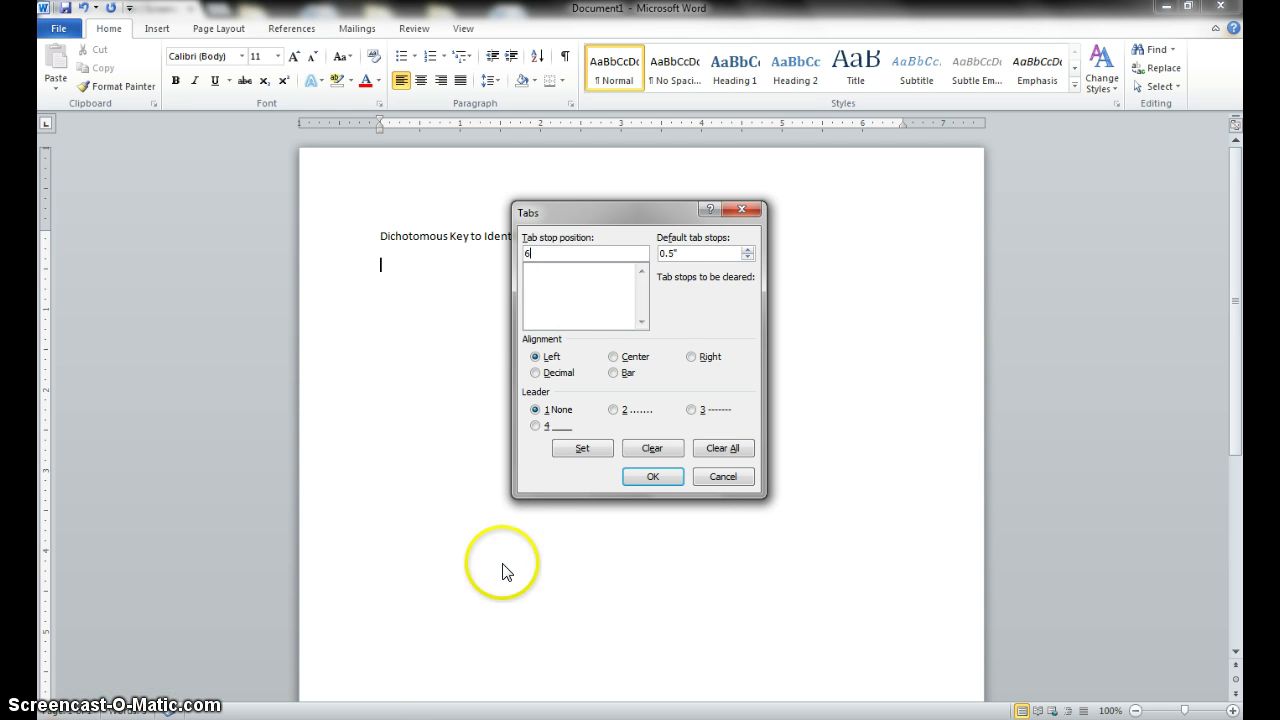
{"action": "left_click", "coordinate": [583, 451]}
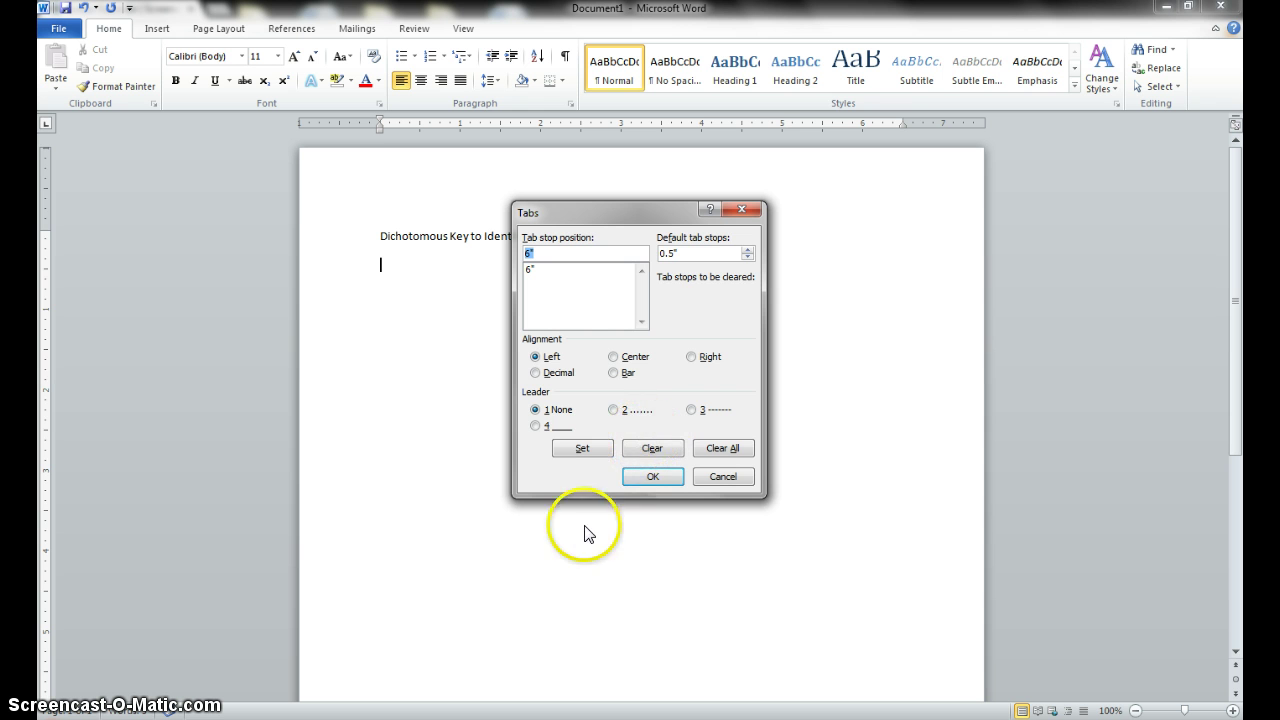
Step: Give the 6" tab stop right alignment and the dotted leader (option 2), and apply the tab settings
{"action": "left_click_drag", "start_coordinate": [600, 212], "coordinate": [863, 184]}
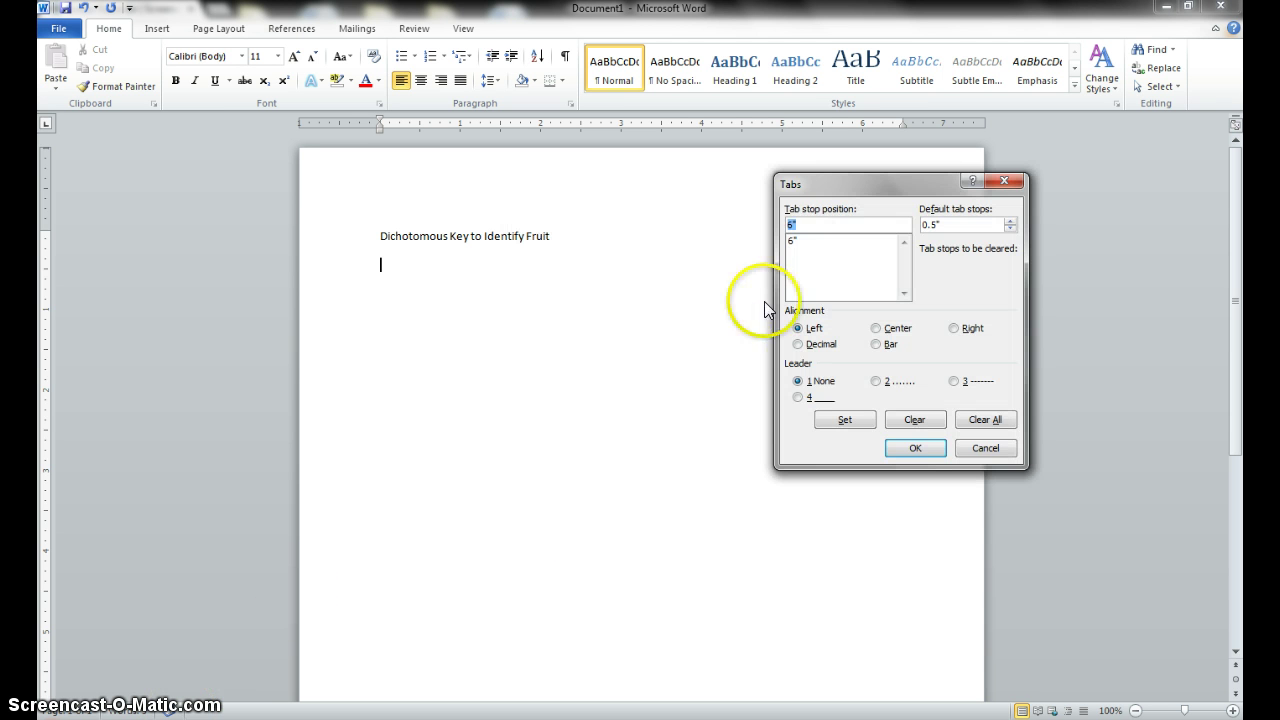
{"action": "left_click", "coordinate": [790, 243]}
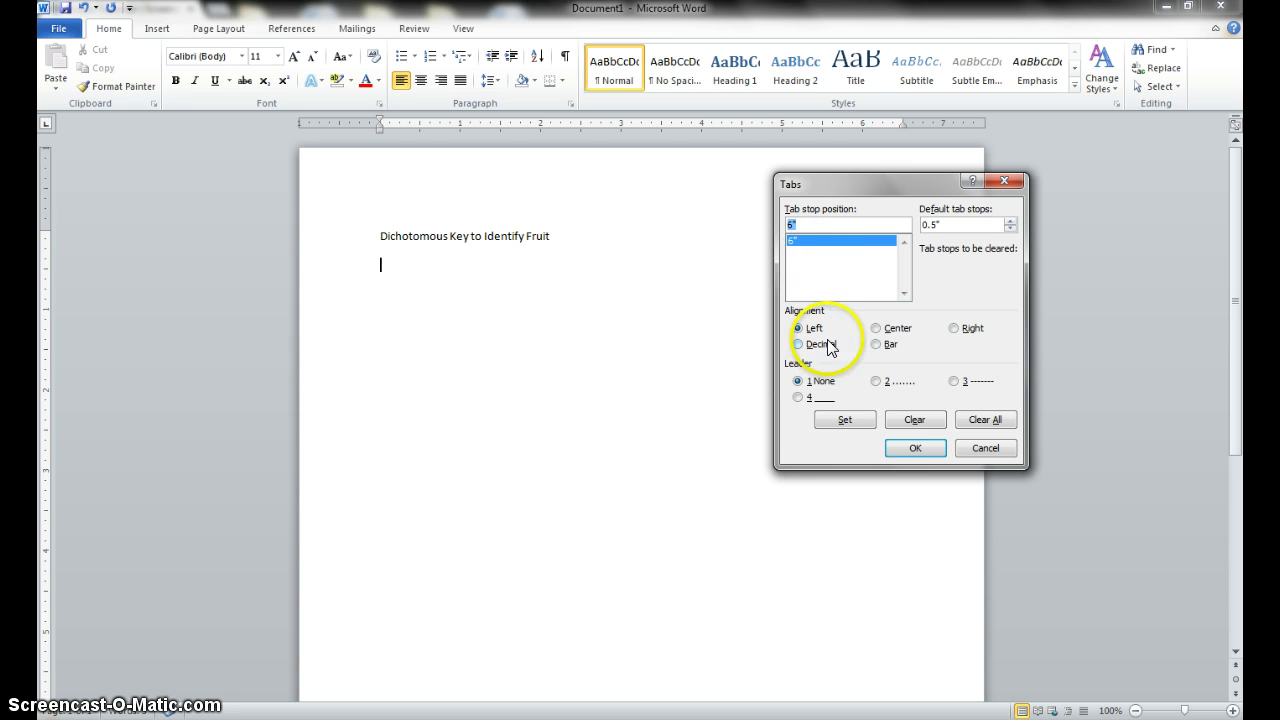
{"action": "left_click", "coordinate": [957, 330]}
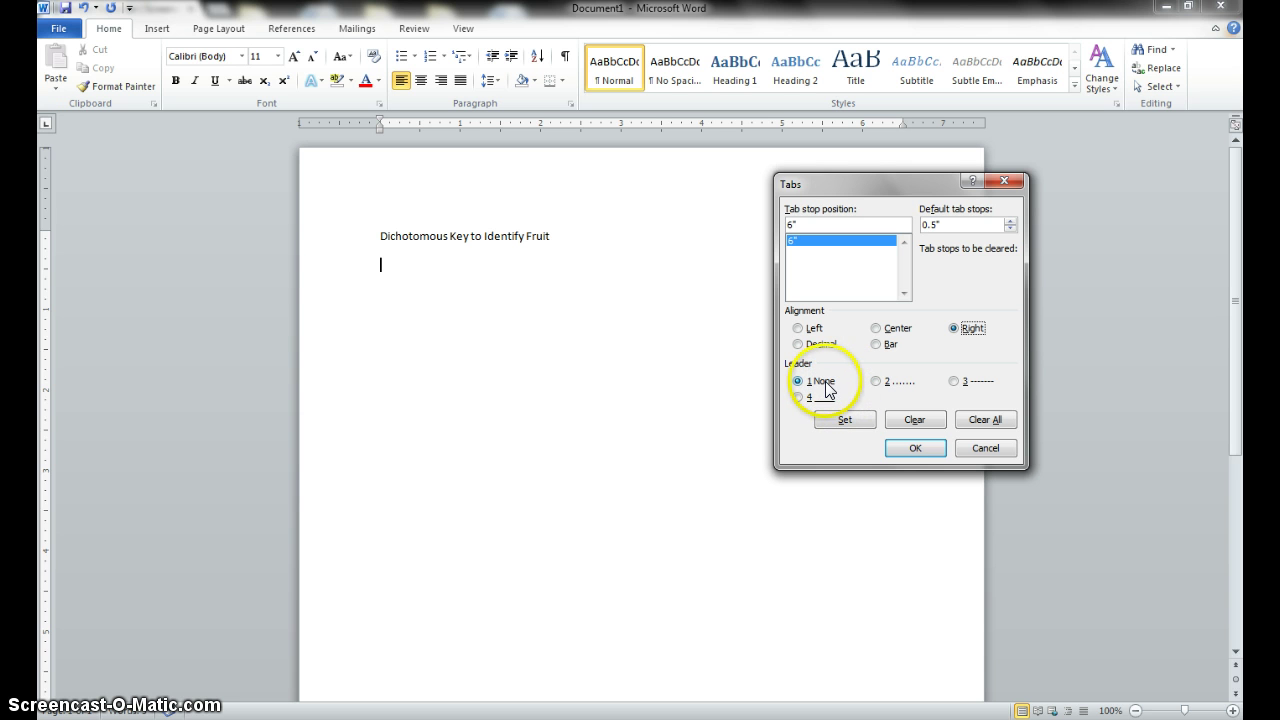
{"action": "left_click", "coordinate": [876, 383]}
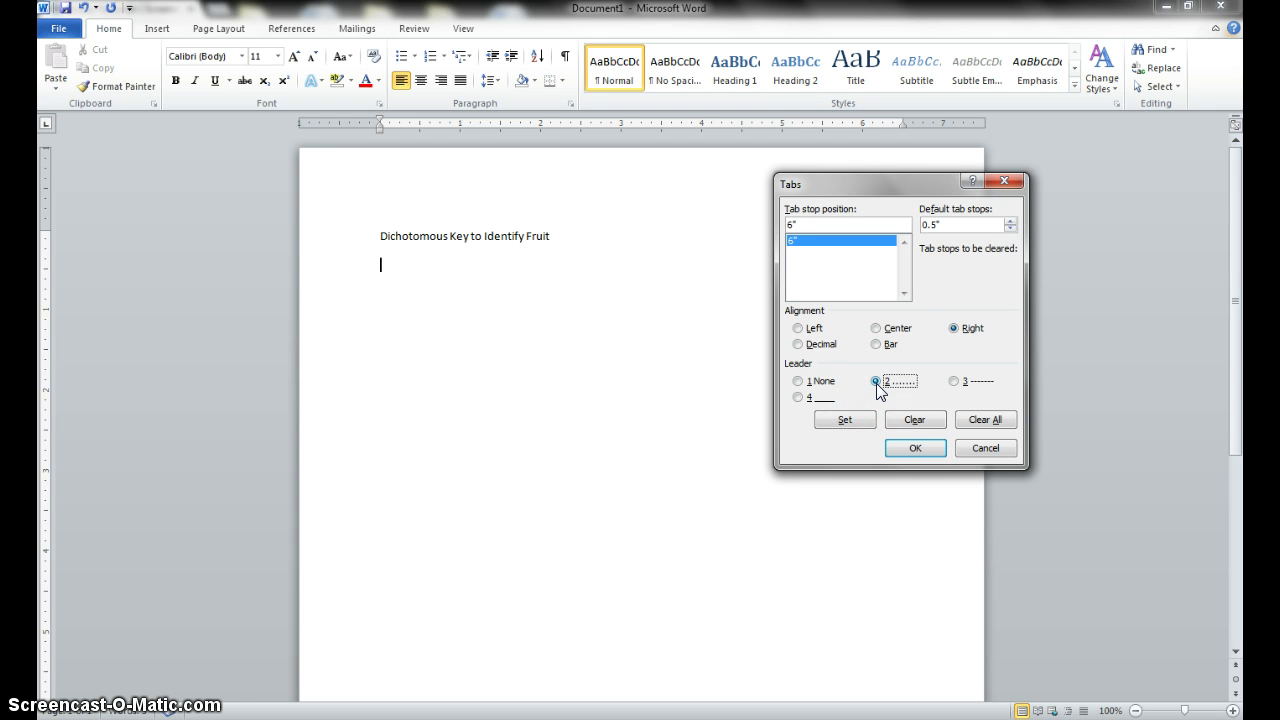
{"action": "left_click", "coordinate": [907, 448]}
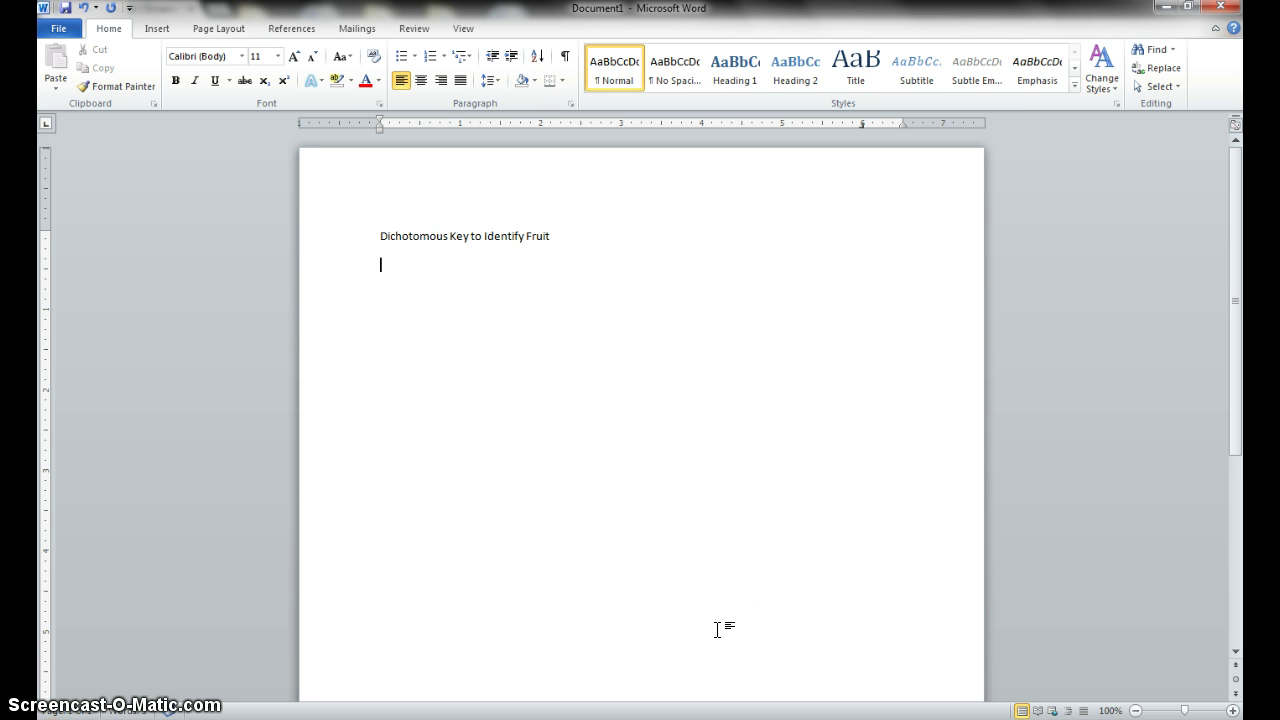
{"action": "type", "text": "1."}
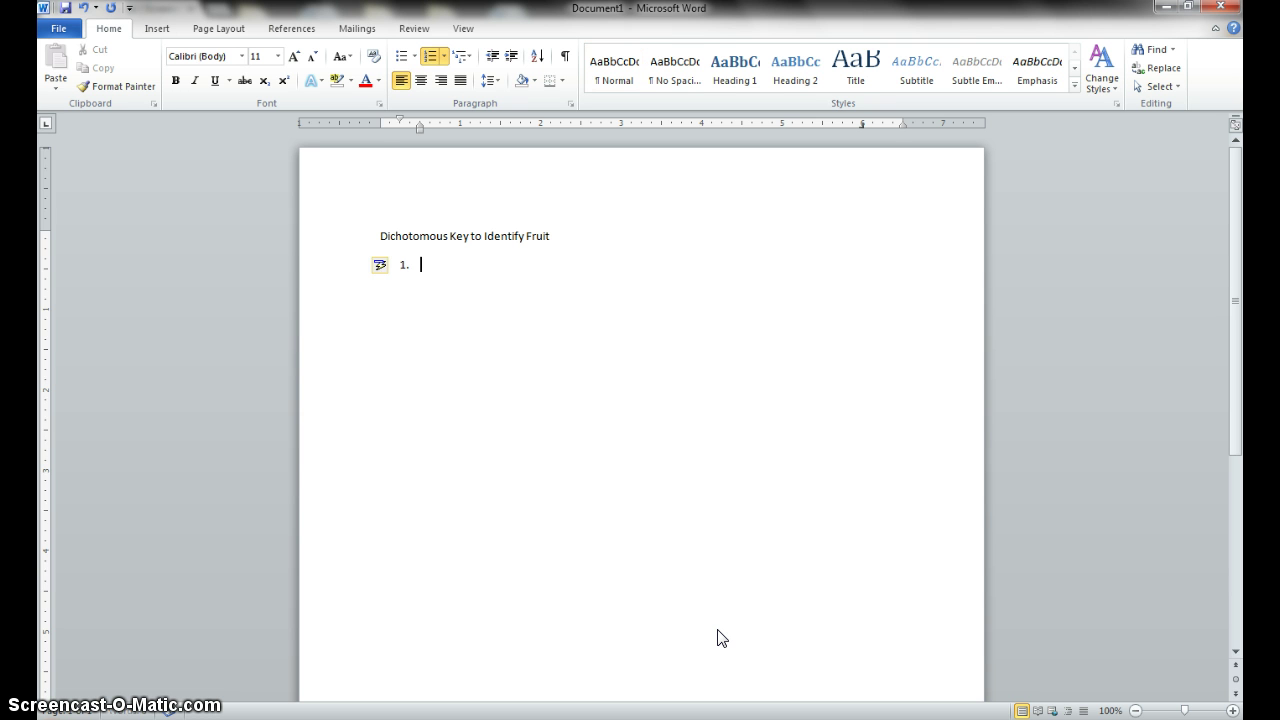
{"action": "key", "text": "BackSpace"}
{"action": "key", "text": "BackSpace"}
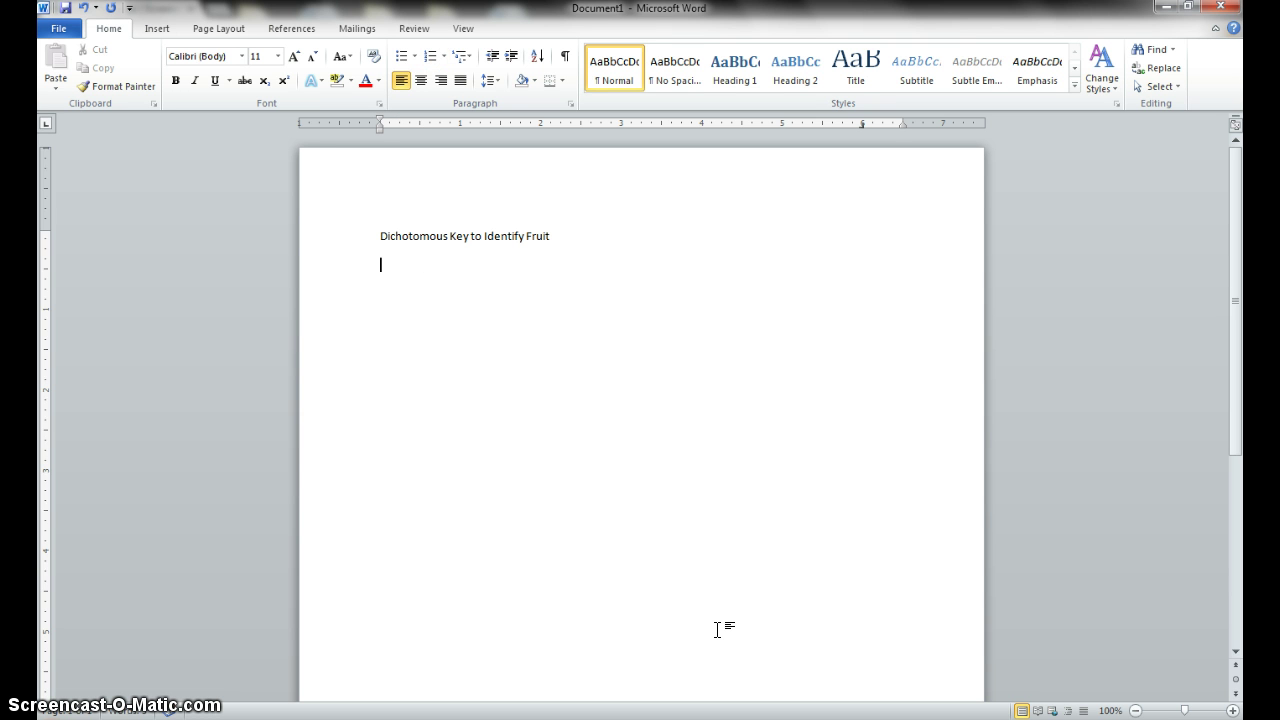
Step: Write the line "1a. Is it Red" with a dotted tab leader ending in "go to step 2"
{"action": "type", "text": "1a. Is it Red"}
{"action": "key", "text": "Tab"}
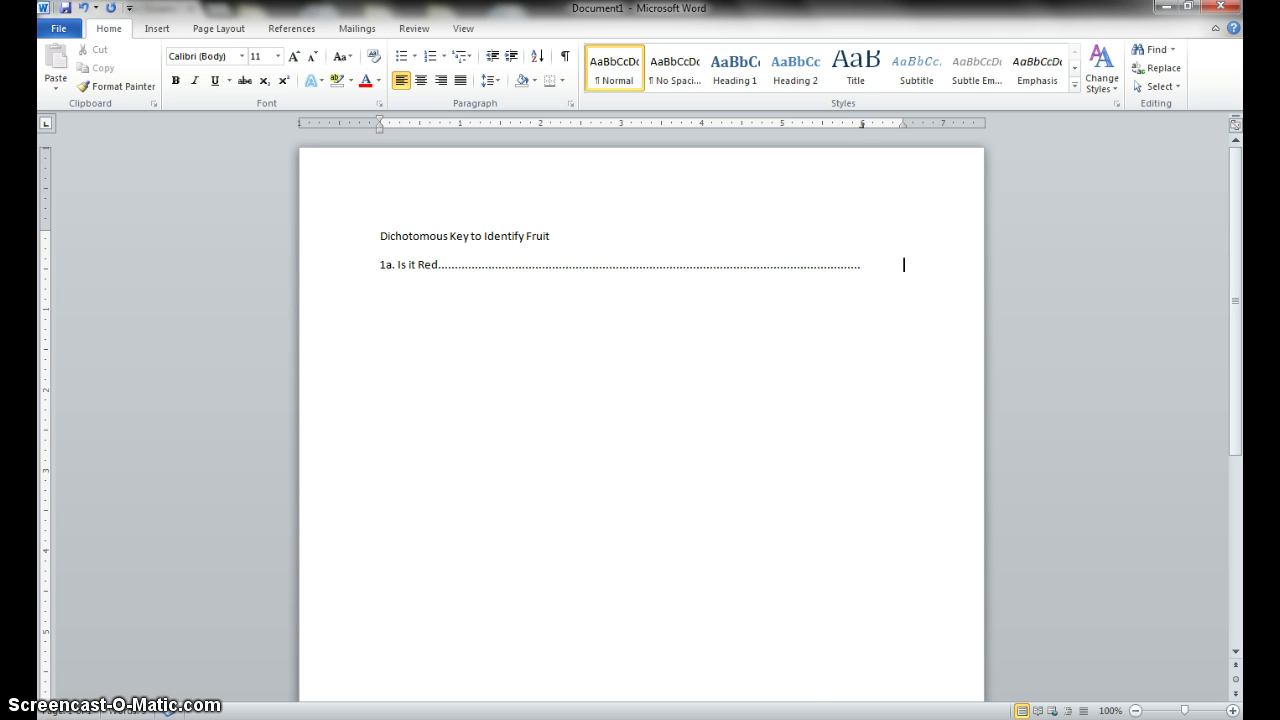
{"action": "key", "text": "BackSpace"}
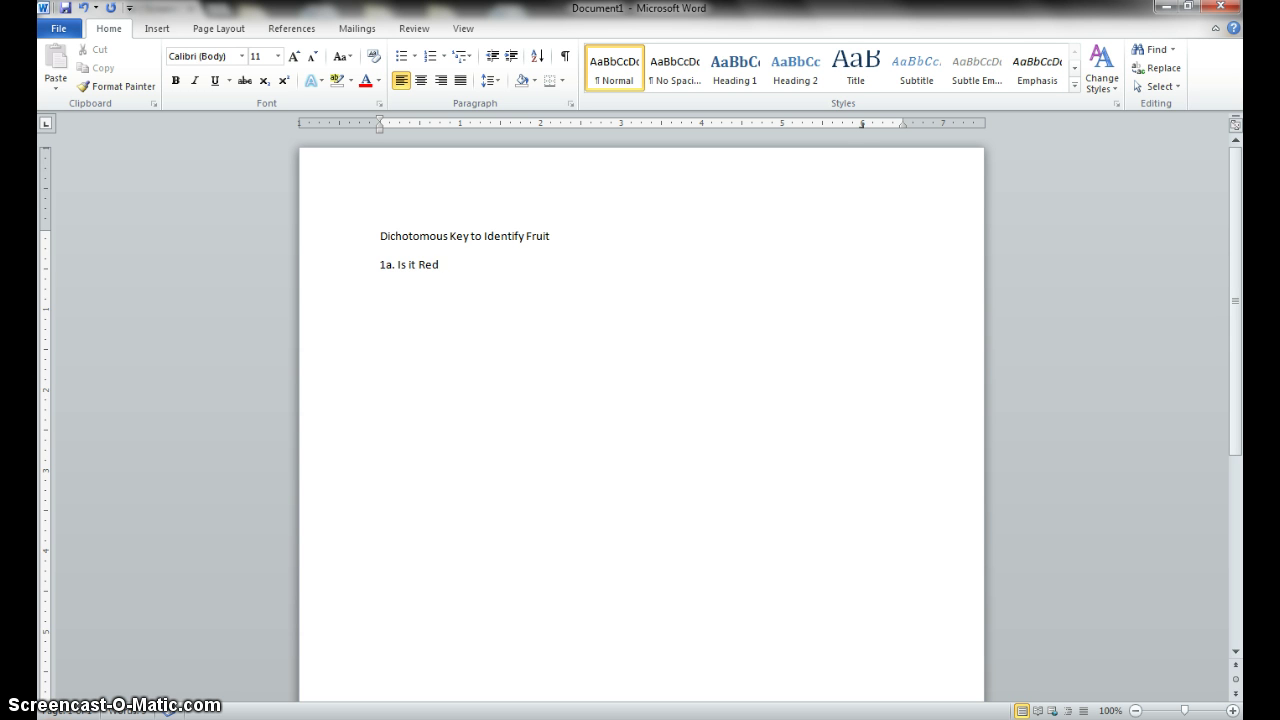
{"action": "key", "text": "Tab"}
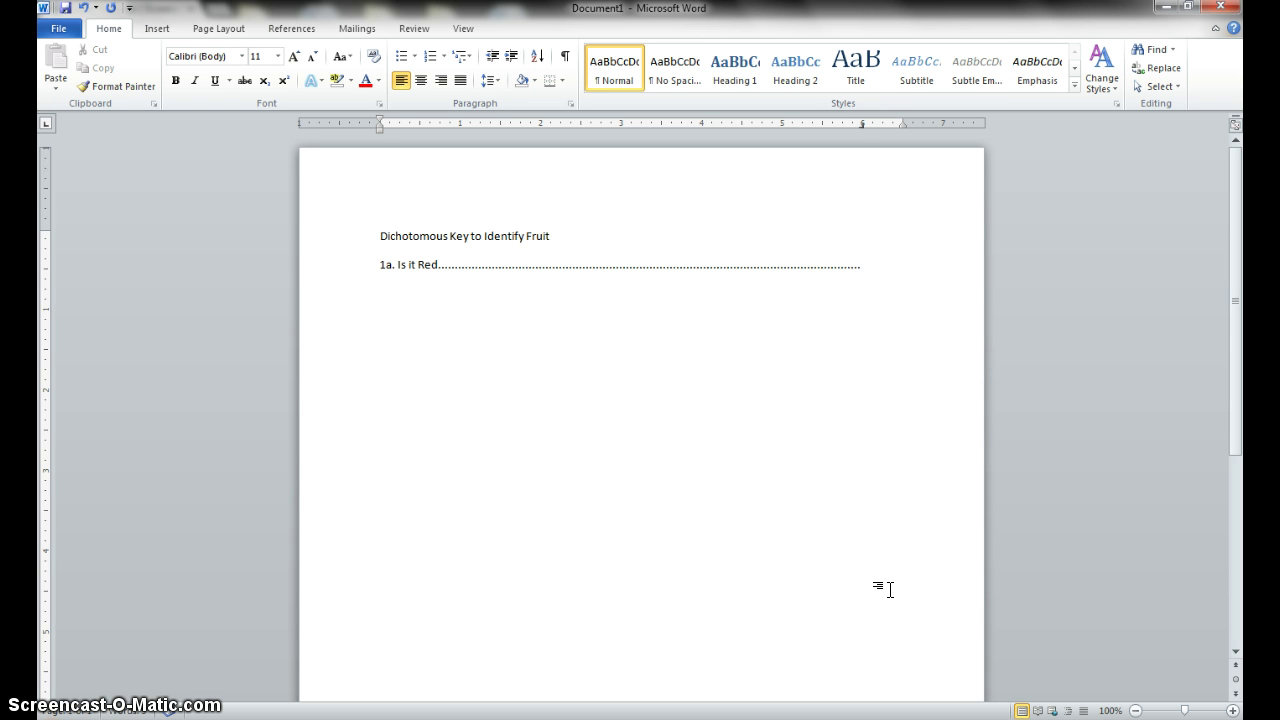
{"action": "type", "text": "go t"}
{"action": "type", "text": "o step 2"}
{"action": "left_click", "coordinate": [401, 526]}
Step: Add the line "1b. Is it not Red" with a dotted tab leader ending in "go to step 3"
{"action": "key", "text": "Return"}
{"action": "type", "text": "1b. Is it not"}
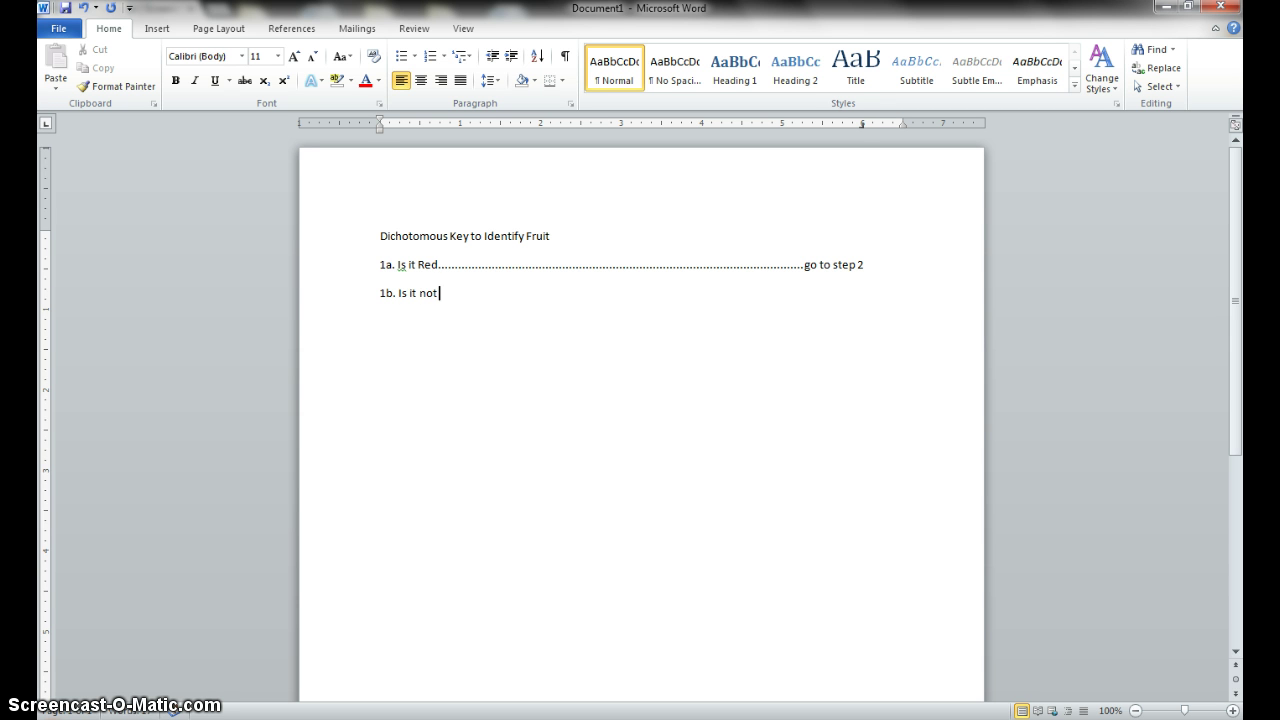
{"action": "type", "text": " Red"}
{"action": "key", "text": "Tab"}
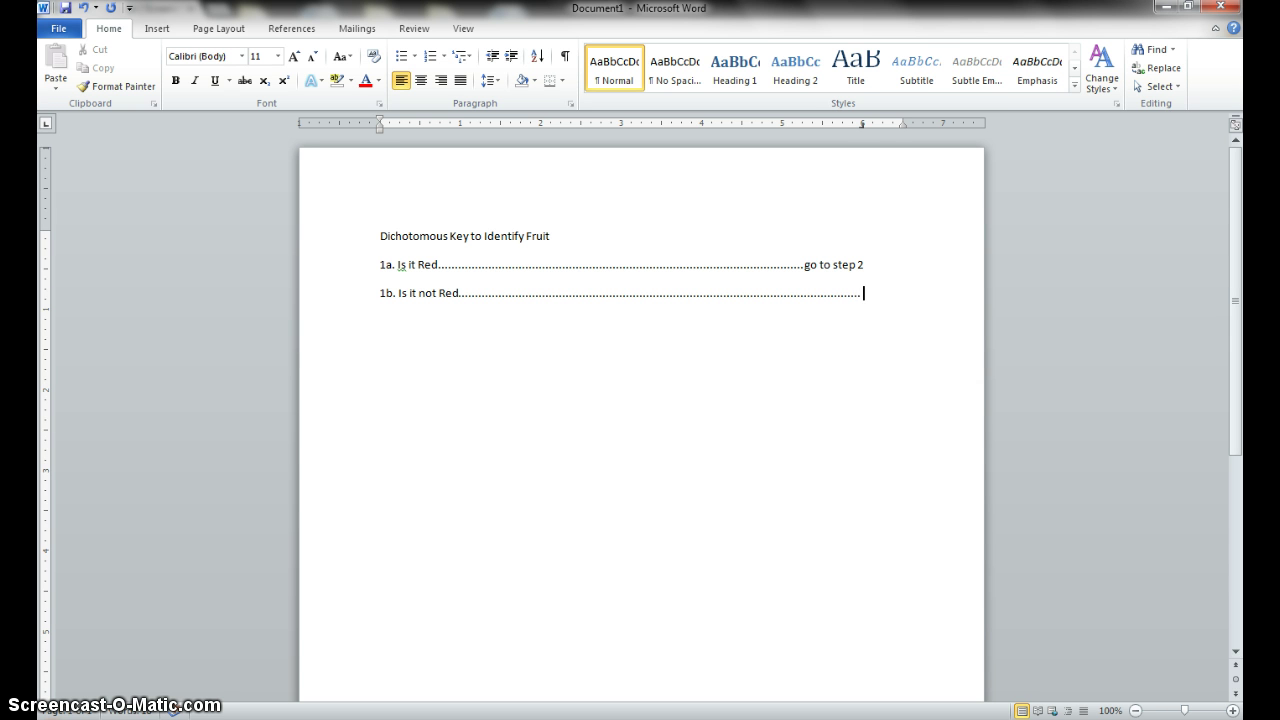
{"action": "type", "text": "go to"}
{"action": "type", "text": " step 3 "}
Step: Add the line "2a. Are seeds on the inside" with a dotted tab leader ending in "Apple"
{"action": "type", "text": "2a."}
{"action": "type", "text": "Are see"}
{"action": "type", "text": "ds on the in"}
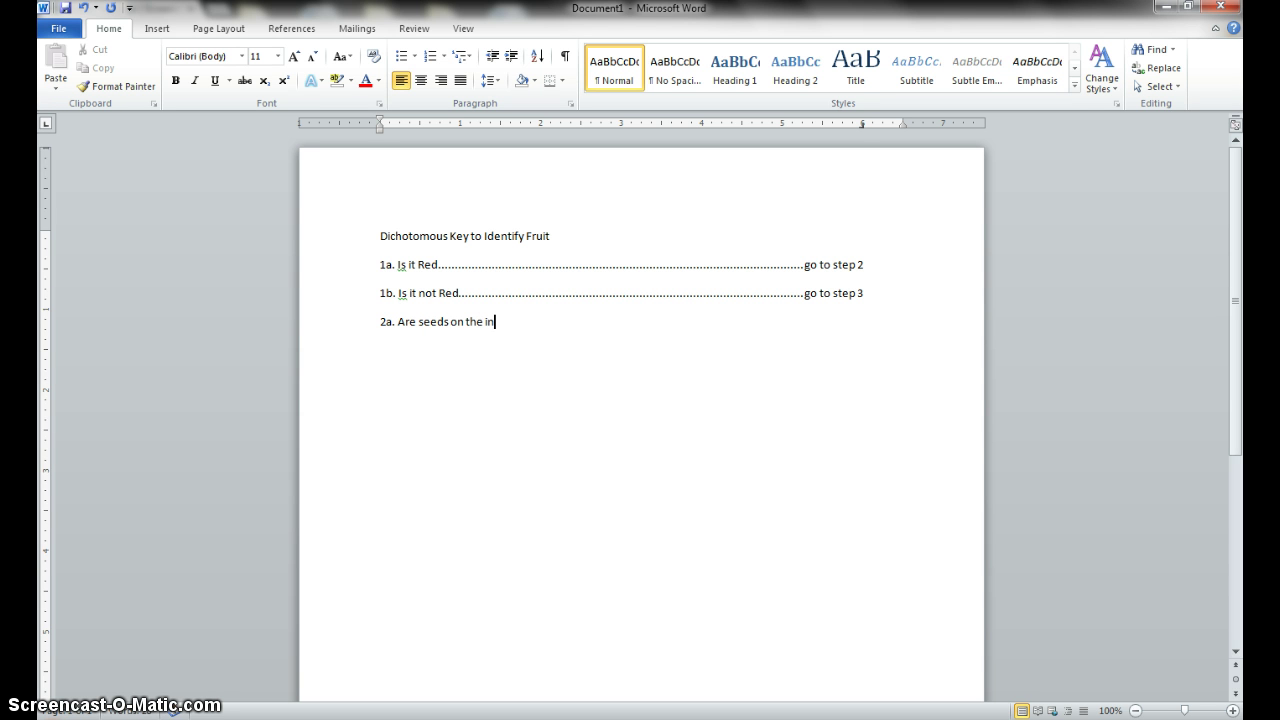
{"action": "type", "text": "side"}
{"action": "key", "text": "Tab"}
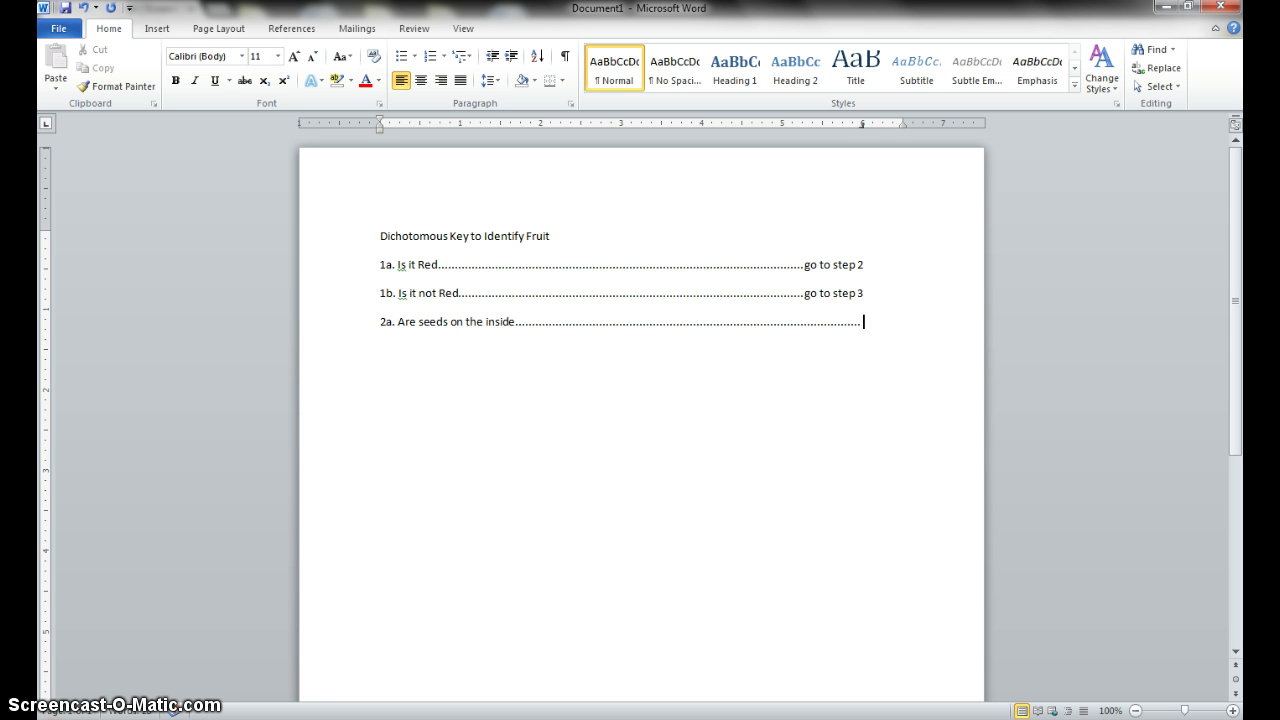
{"action": "type", "text": "Apple"}
Step: Add the line "2b. Are the seeds outside" with a dotted tab leader ending in "Strawberry"
{"action": "key", "text": "Return"}
{"action": "type", "text": "2b. Are the seeds outside"}
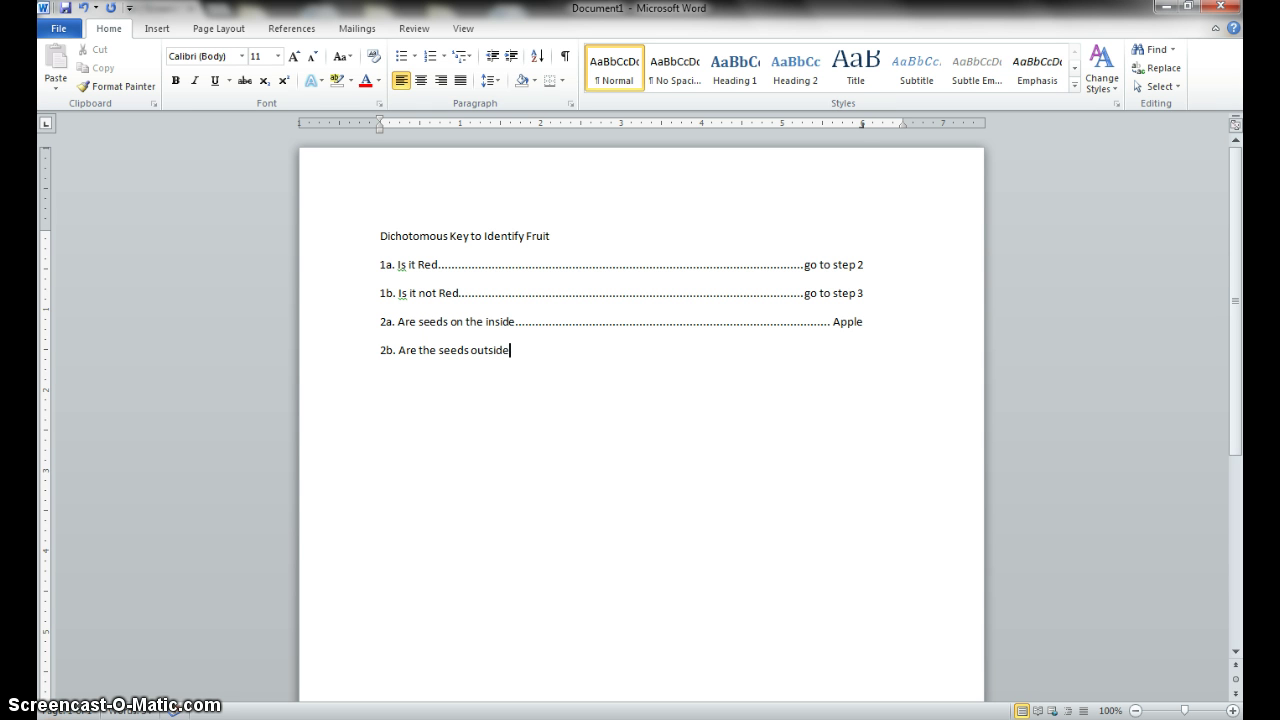
{"action": "key", "text": "Tab"}
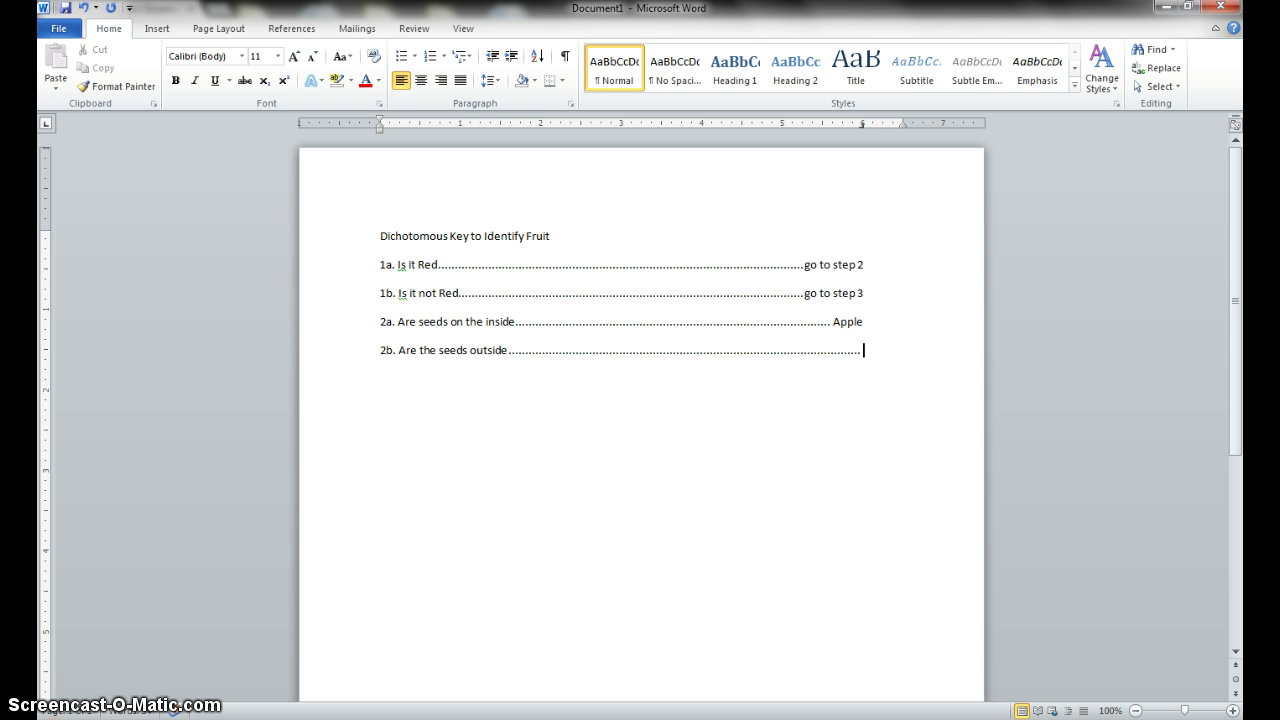
{"action": "type", "text": "Strawb"}
{"action": "type", "text": "erry"}
Step: Add the line "3a. Is it orange" with a dotted tab leader ending in "Orange"
{"action": "type", "text": "3a. "}
{"action": "type", "text": "Is it "}
{"action": "type", "text": "orange"}
{"action": "key", "text": "Tab"}
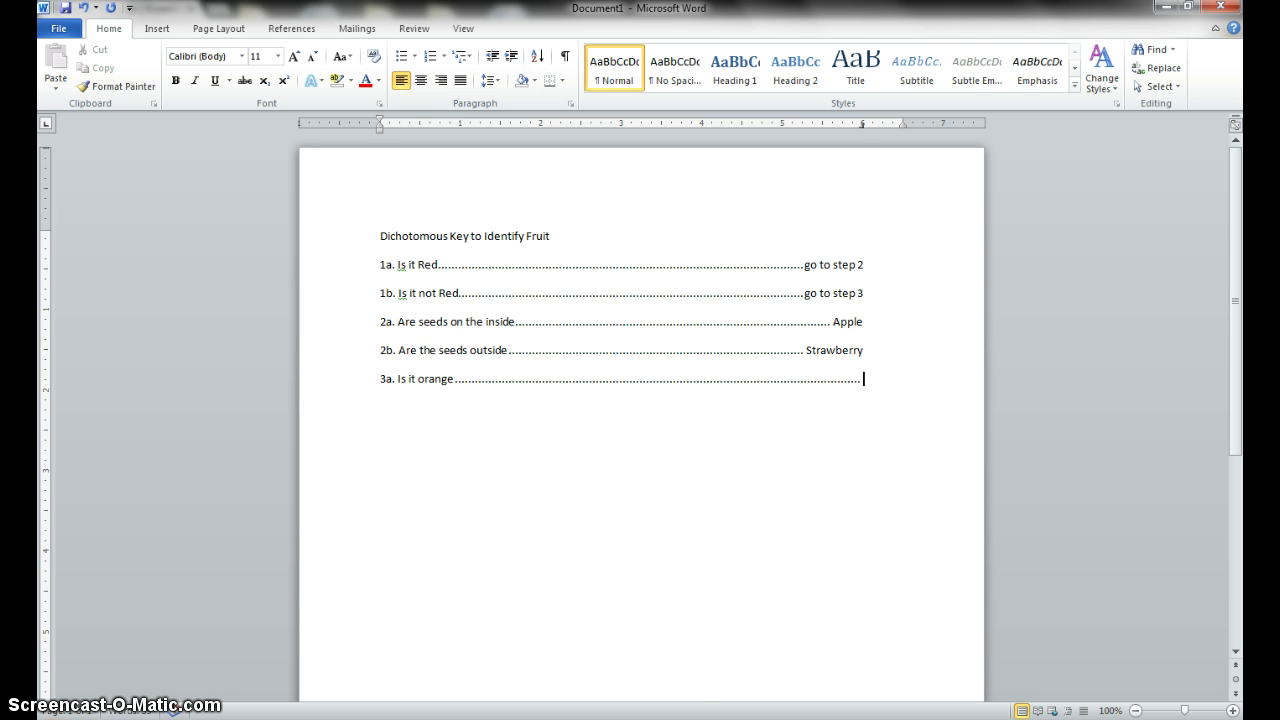
{"action": "type", "text": "Orange"}
Step: Add the line "3b. Is it not Orange" with a dotted tab leader ending in "Banana"
{"action": "key", "text": "Return"}
{"action": "type", "text": "3b. Is it not Orang"}
{"action": "key", "text": "BackSpace"}
{"action": "type", "text": "ange"}
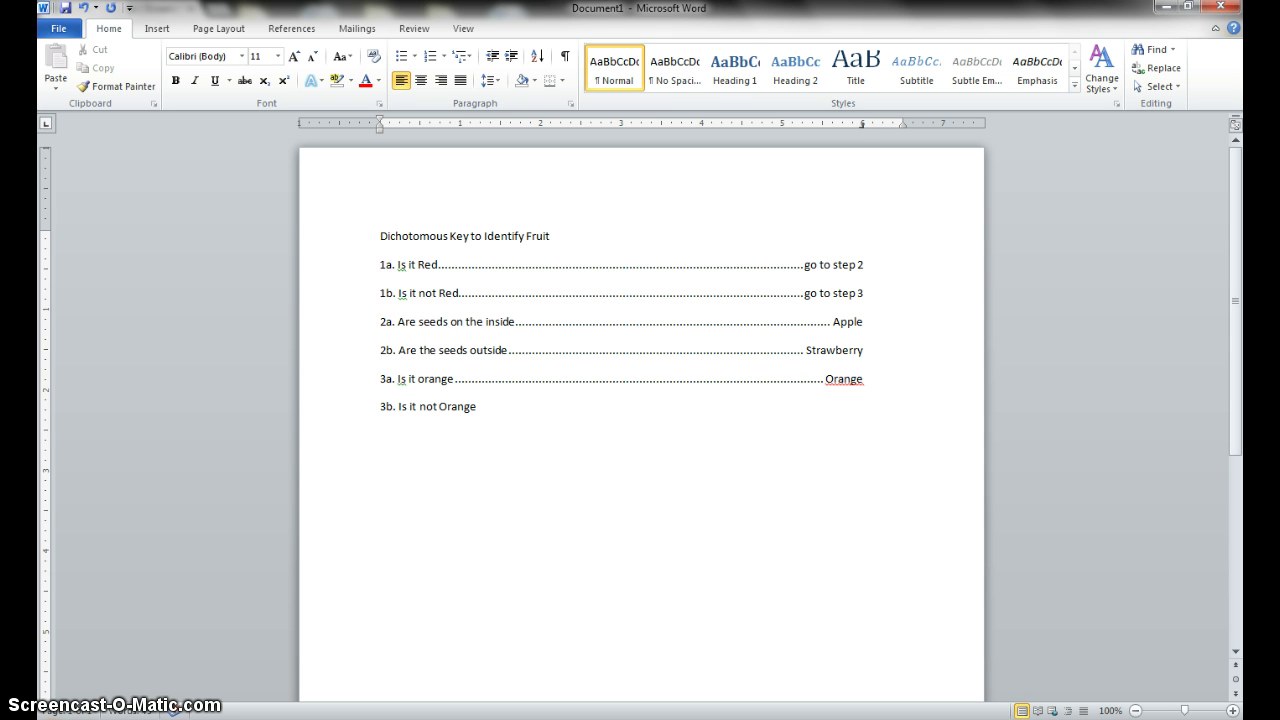
{"action": "key", "text": "Tab"}
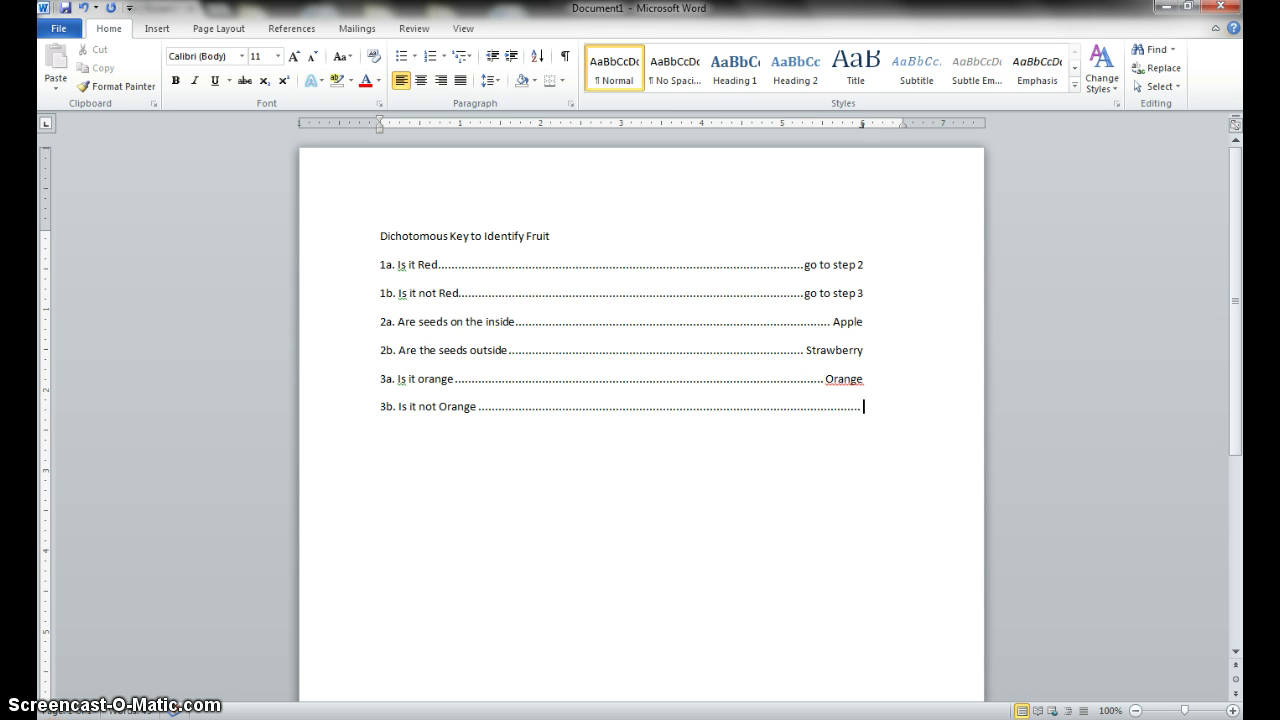
{"action": "type", "text": "Banana"}
{"action": "right_click", "coordinate": [845, 385]}
{"action": "left_click", "coordinate": [795, 460]}
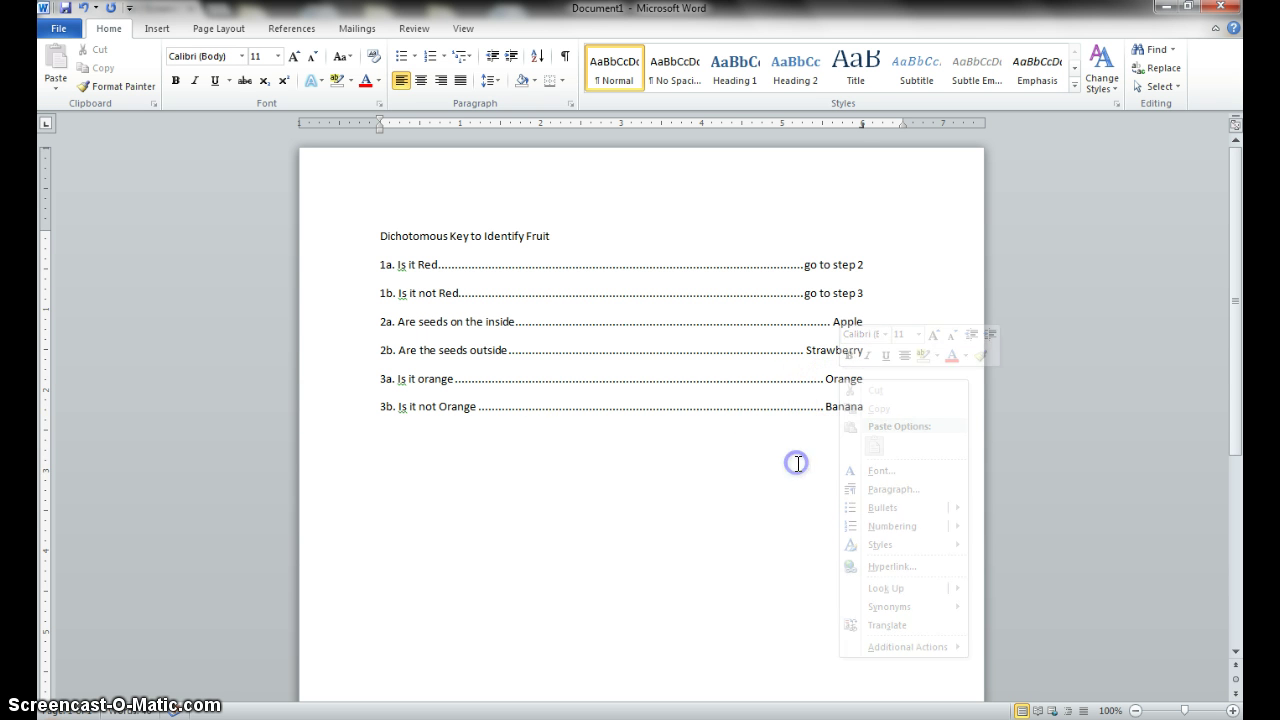
{"action": "left_click", "coordinate": [401, 382]}
{"action": "right_click", "coordinate": [401, 382]}
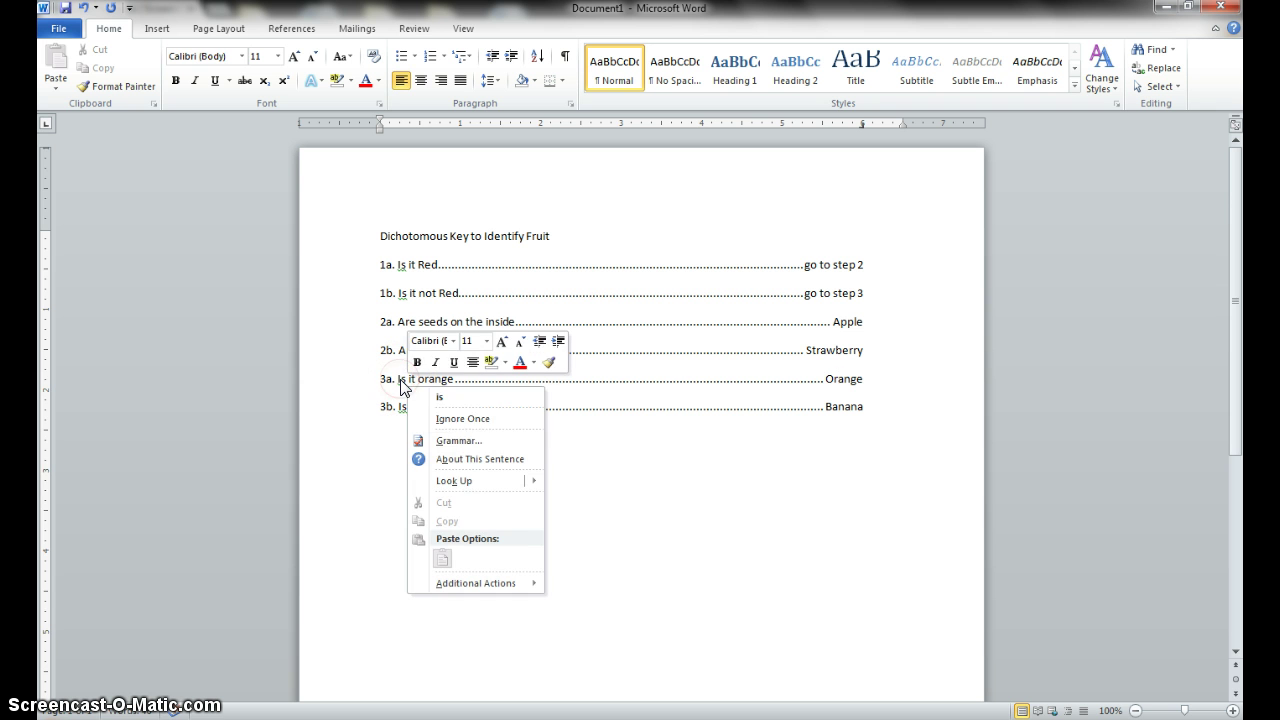
{"action": "left_click", "coordinate": [654, 447]}
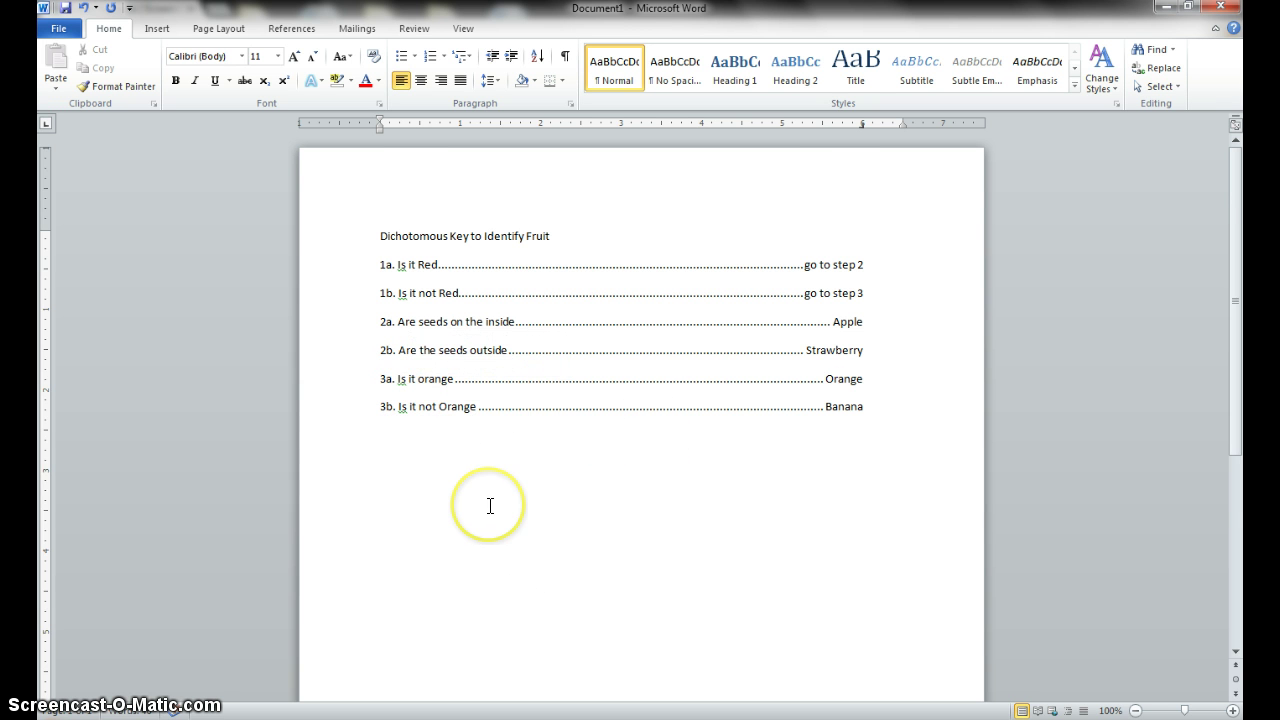
{"action": "scroll", "coordinate": [490, 506], "scroll_direction": "down", "scroll_amount": 2}
{"action": "scroll", "coordinate": [490, 506], "scroll_direction": "up", "scroll_amount": 2}
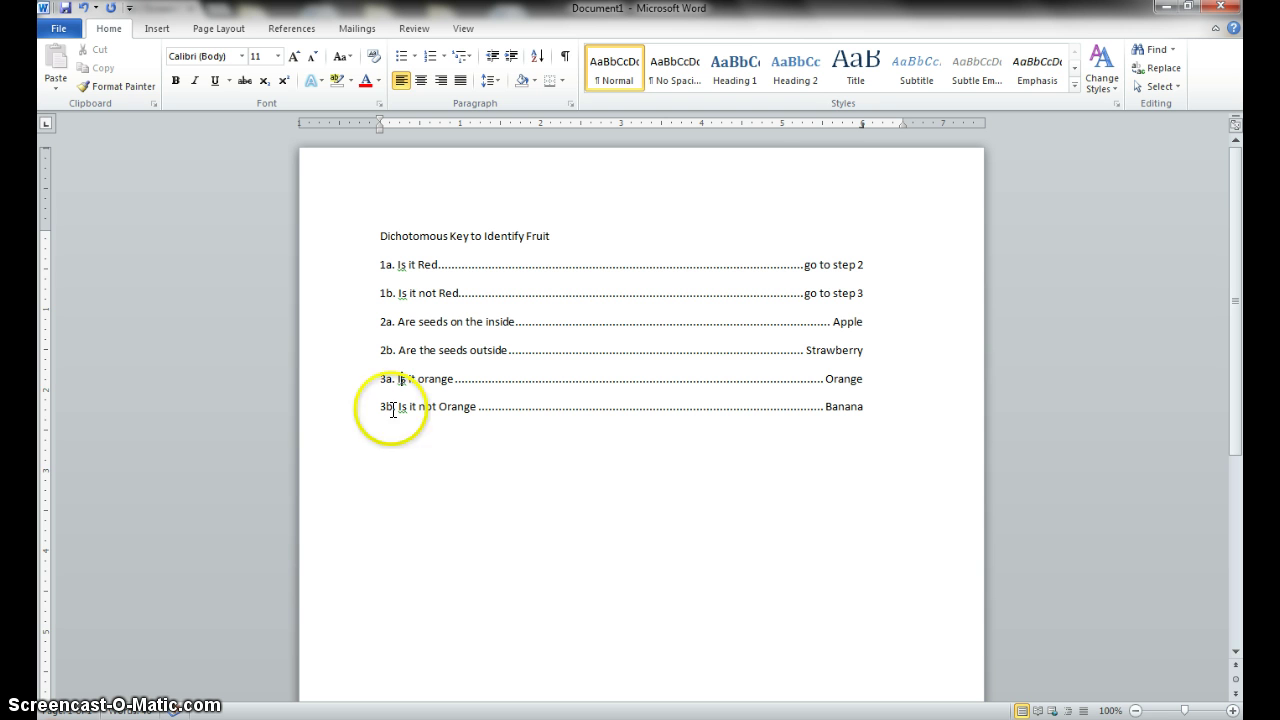
Step: Make the title "Dichotomous Key to Identify Fruit" bold, underlined and centered
{"action": "left_click", "coordinate": [347, 236]}
{"action": "left_click", "coordinate": [361, 209]}
{"action": "left_click", "coordinate": [398, 209]}
{"action": "left_click", "coordinate": [417, 209]}
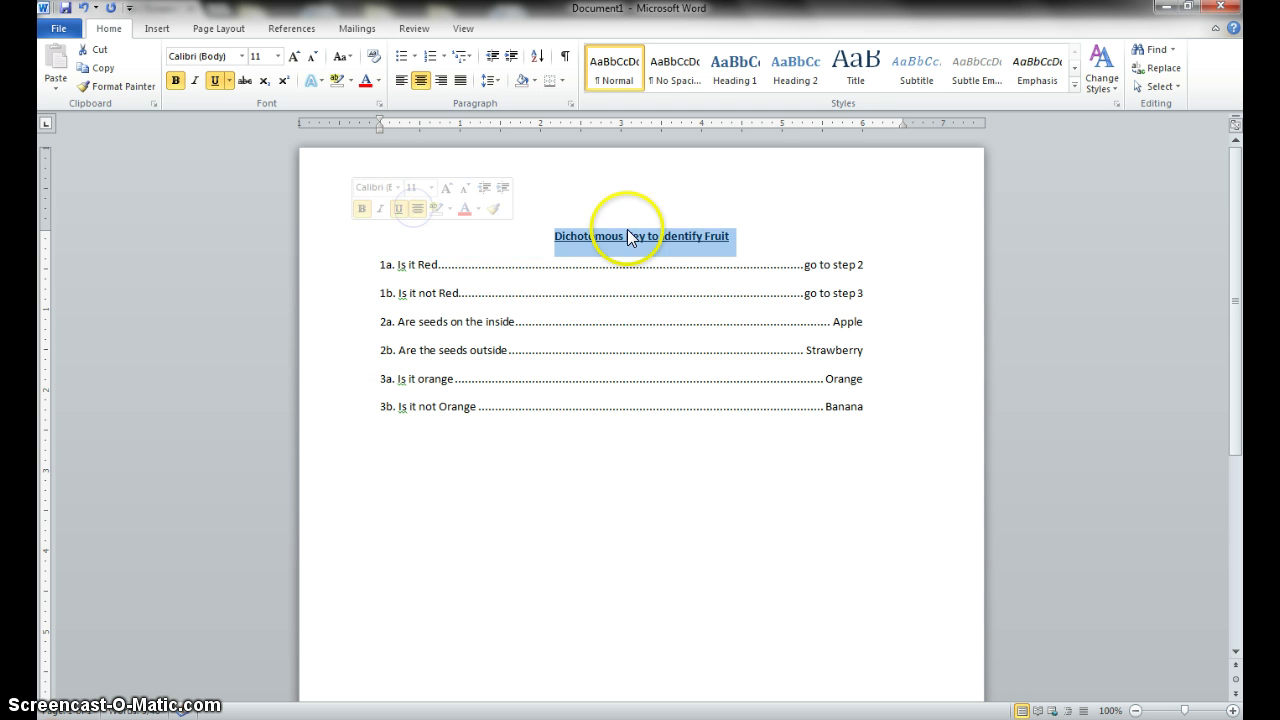
Step: Set the title's font size to 18 and make it italic
{"action": "left_click", "coordinate": [279, 57]}
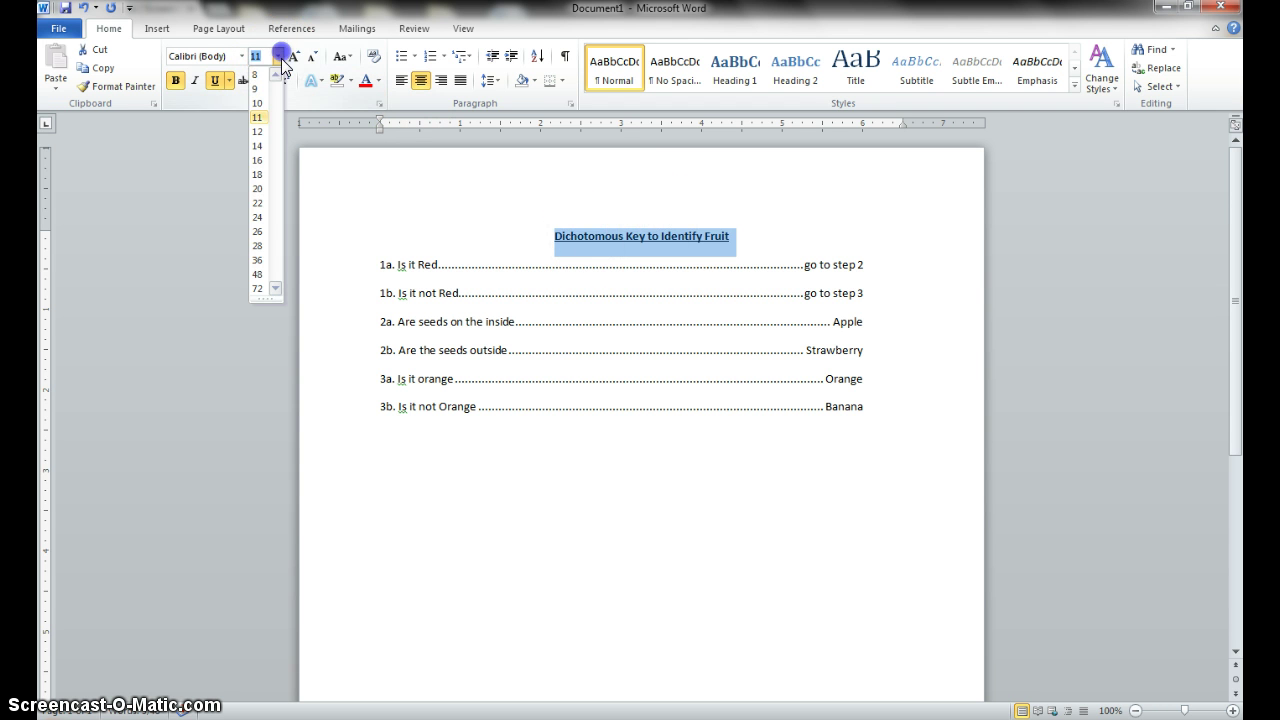
{"action": "left_click", "coordinate": [261, 172]}
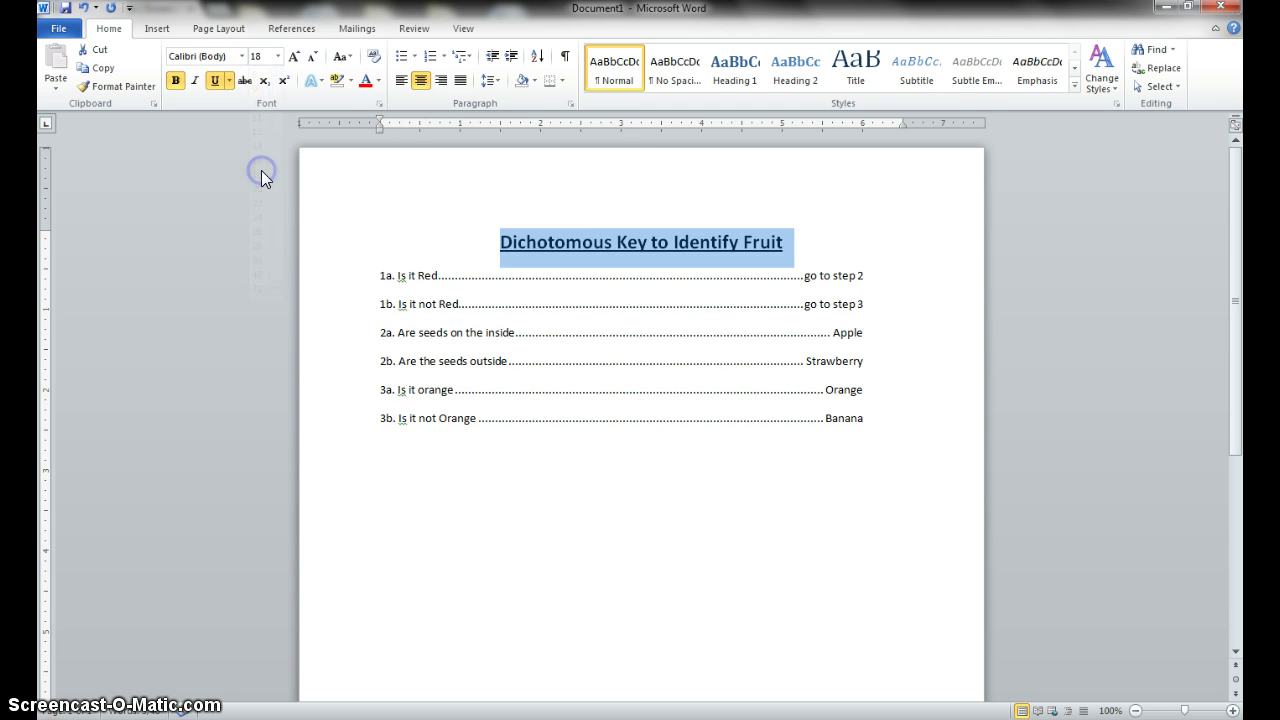
{"action": "left_click", "coordinate": [196, 86]}
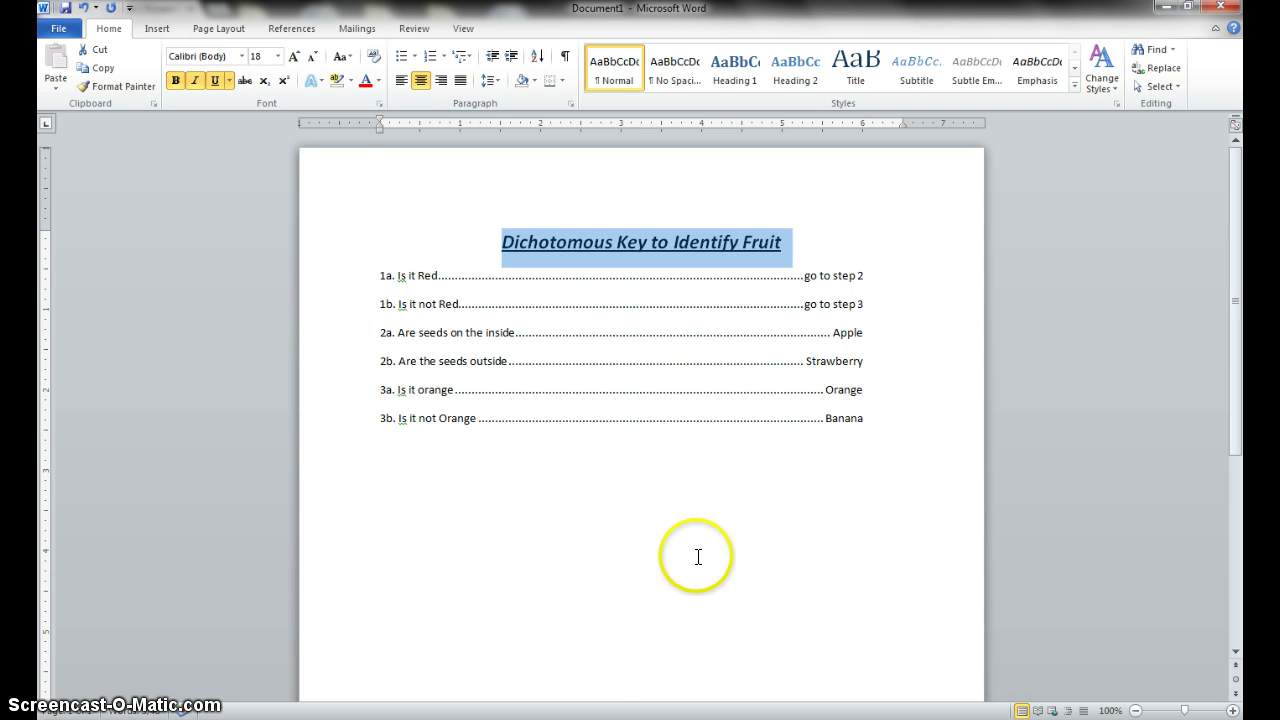
Step: Save the document to the Desktop as a Word Document named "Dichotomous Key to Identify Fruit"
{"action": "scroll", "coordinate": [505, 615], "scroll_direction": "down", "scroll_amount": 2}
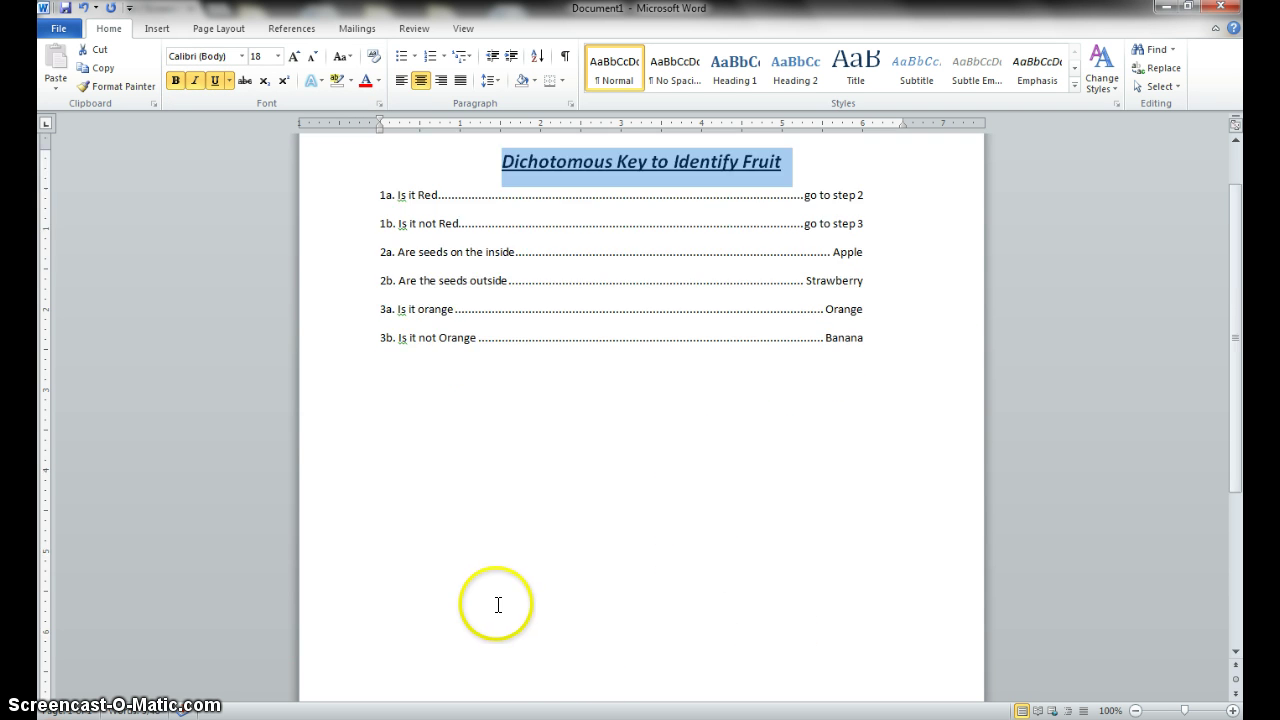
{"action": "left_click", "coordinate": [500, 597]}
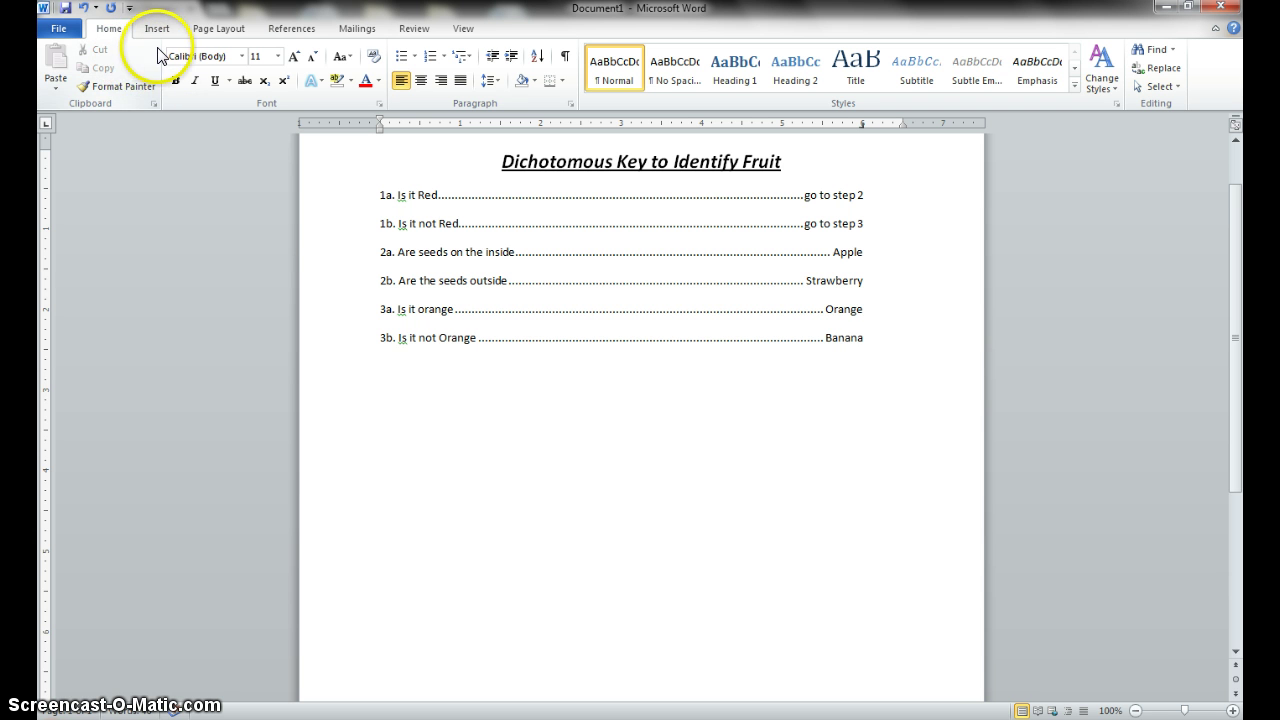
{"action": "left_click", "coordinate": [57, 28]}
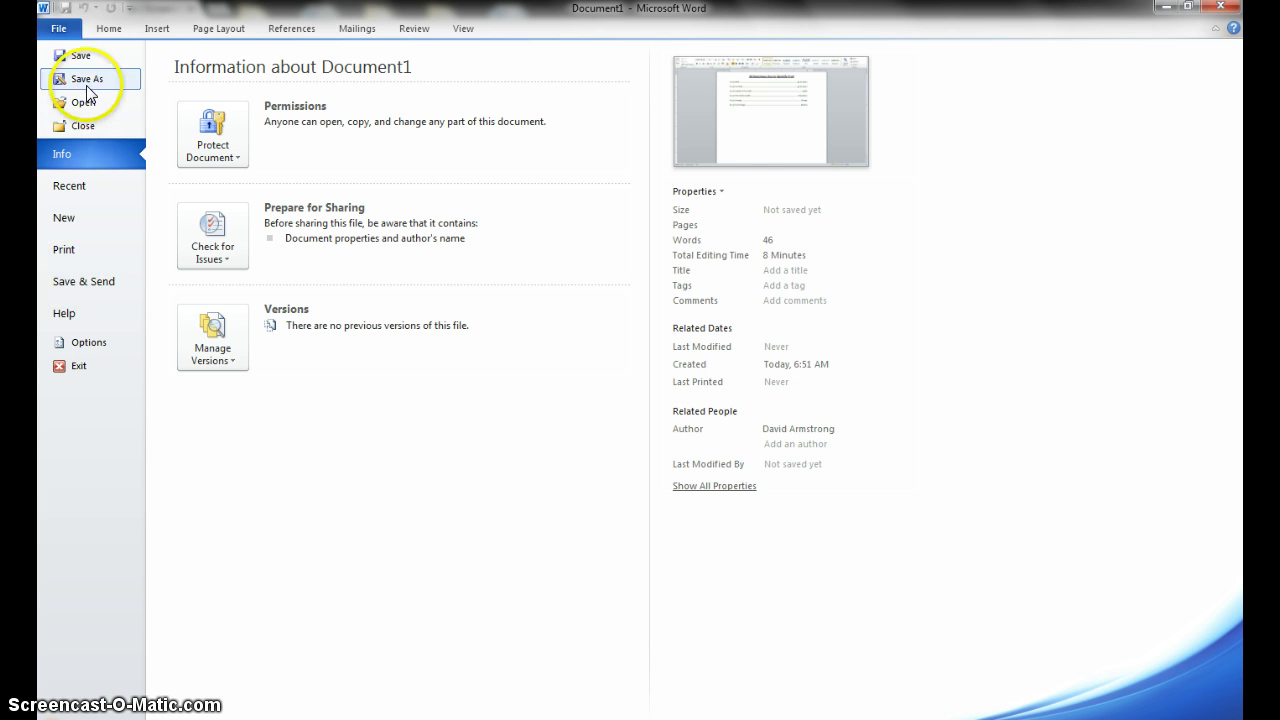
{"action": "key", "text": "Escape"}
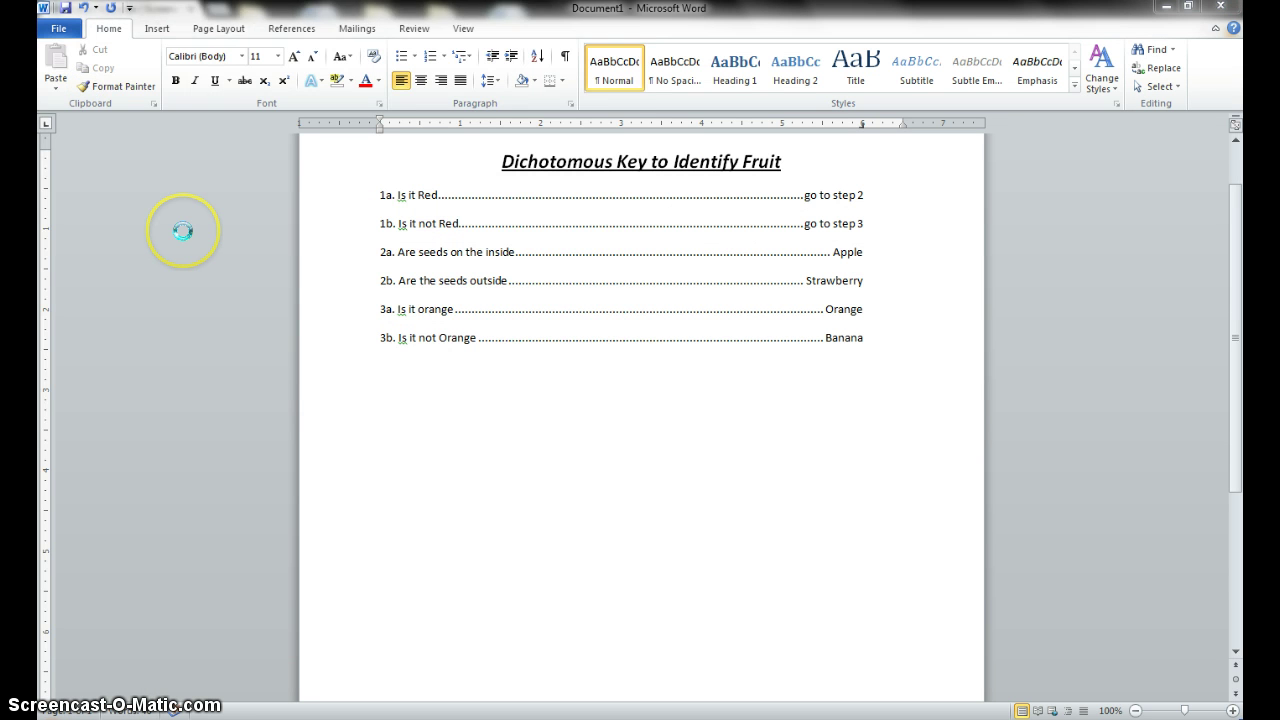
{"action": "left_click", "coordinate": [110, 177]}
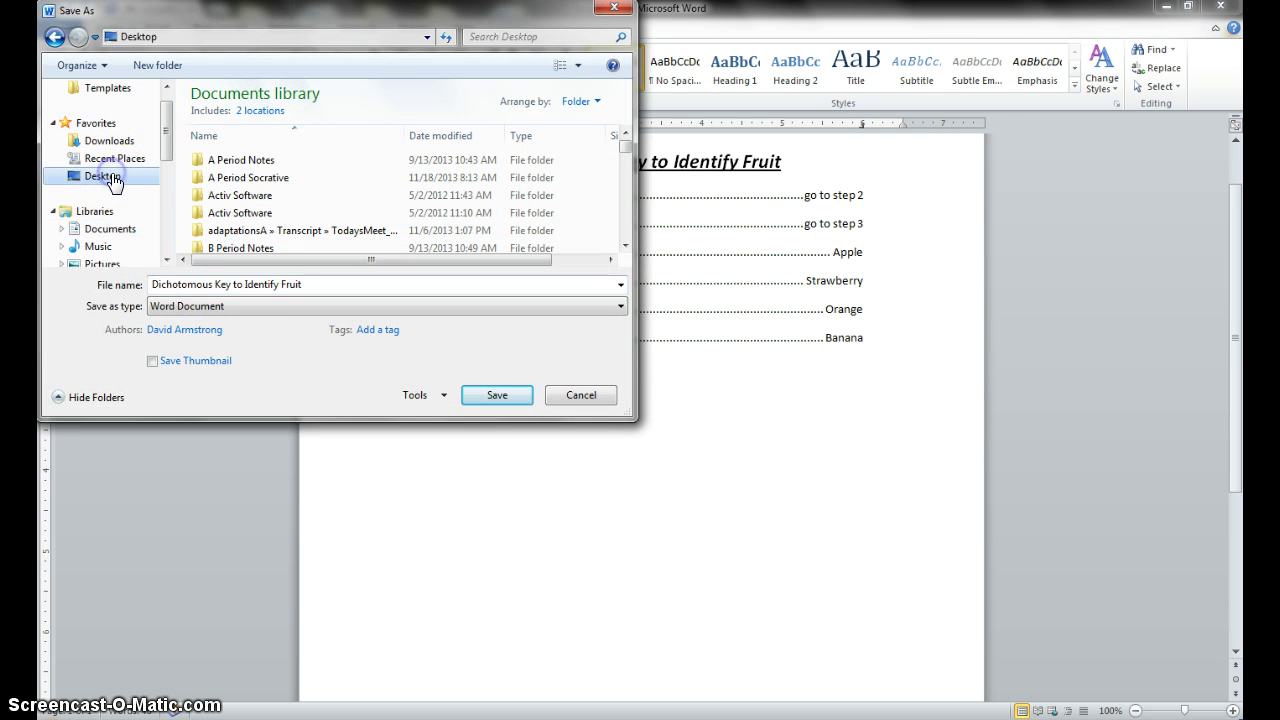
{"action": "left_click", "coordinate": [483, 395]}
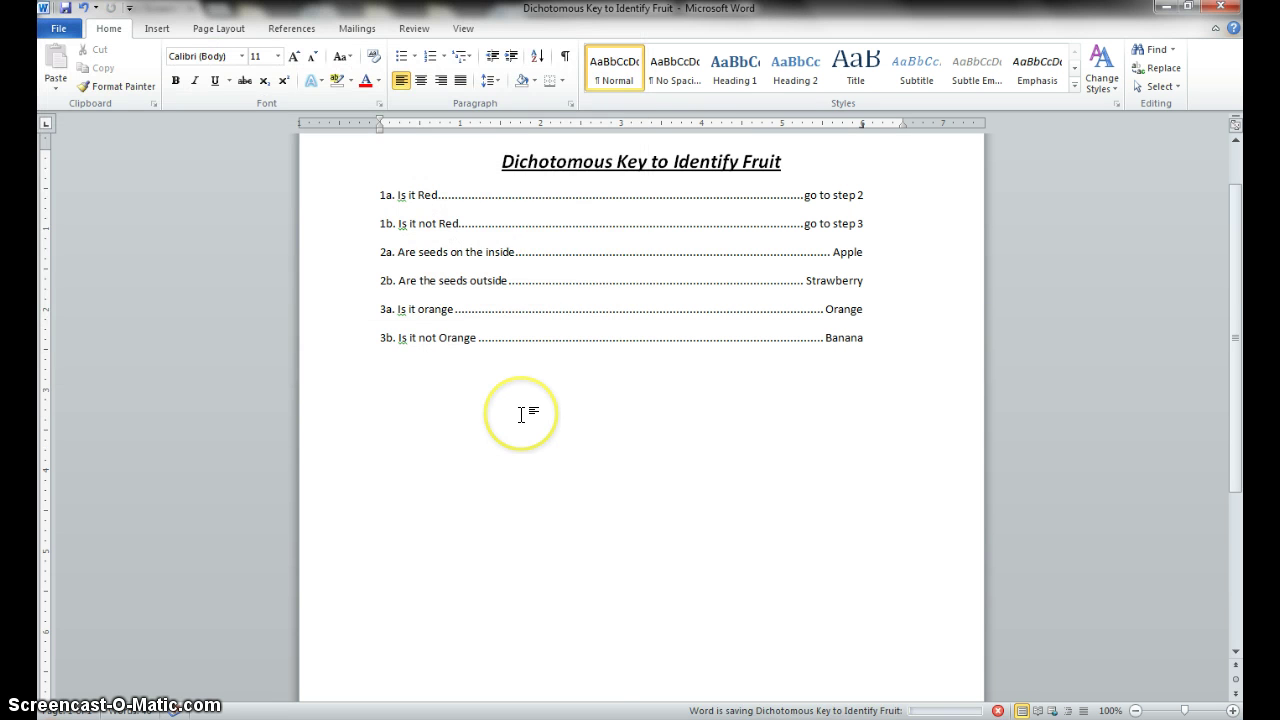
{"action": "scroll", "coordinate": [650, 410], "scroll_direction": "up", "scroll_amount": 2}
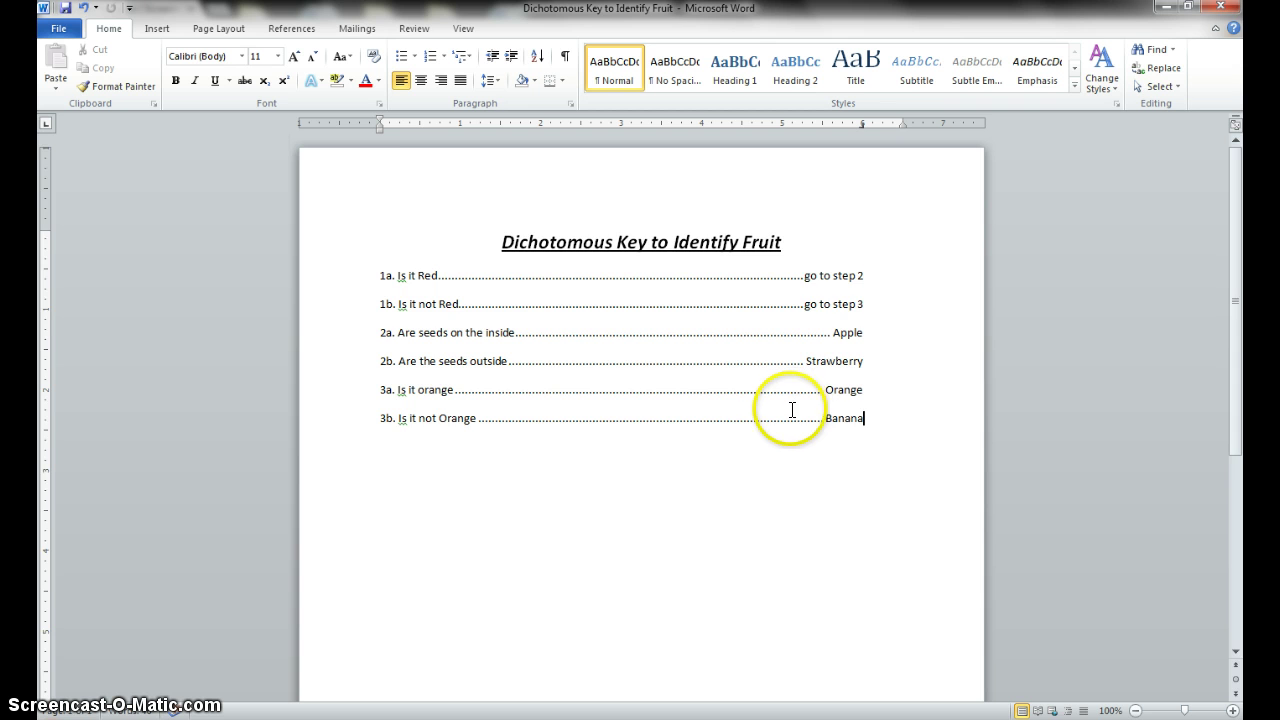
{"action": "scroll", "coordinate": [796, 407], "scroll_direction": "down", "scroll_amount": 2}
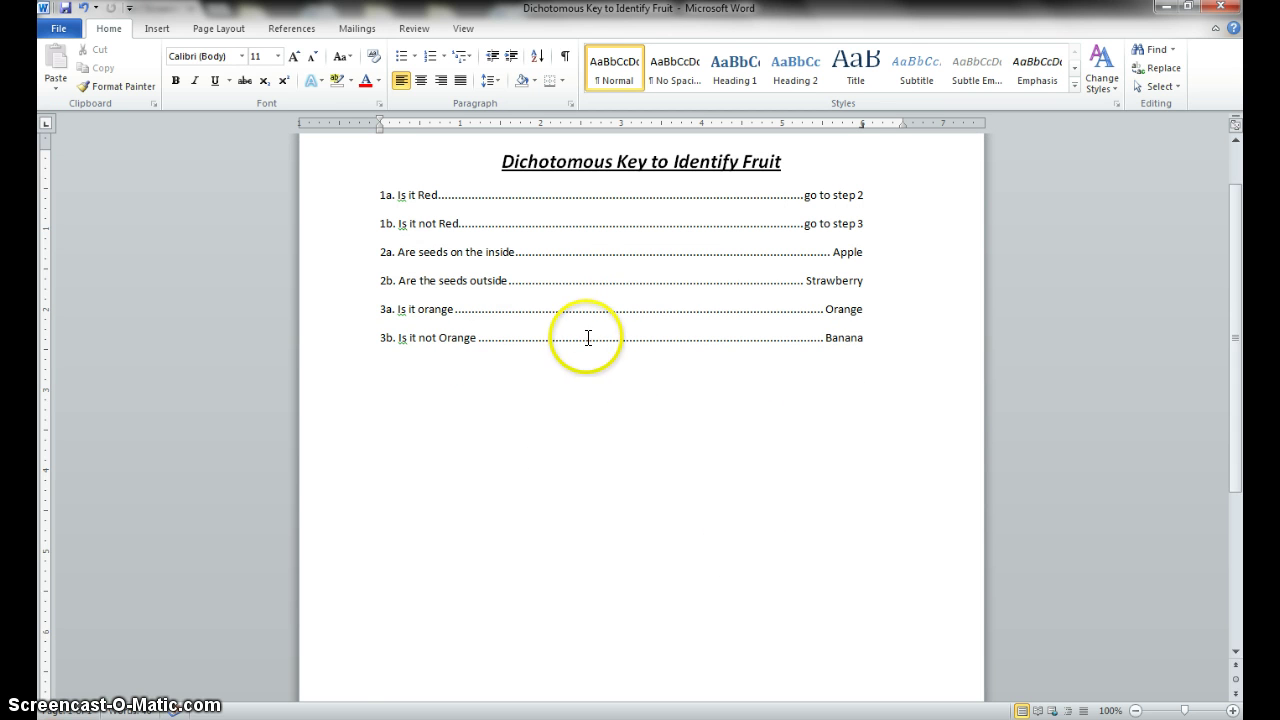